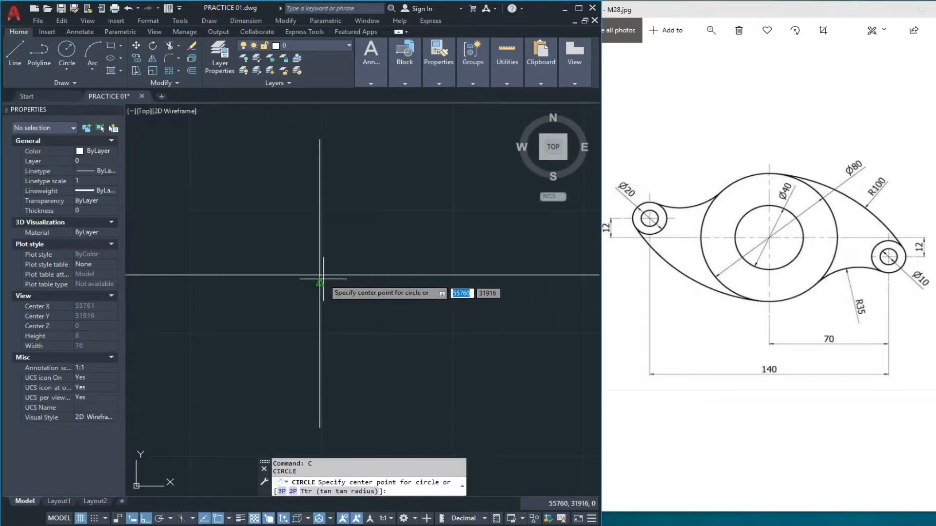
Draw a circle with a diameter of 40 centred on the intersection of the two crossing lines.
{"action": "left_click", "coordinate": [320, 276]}
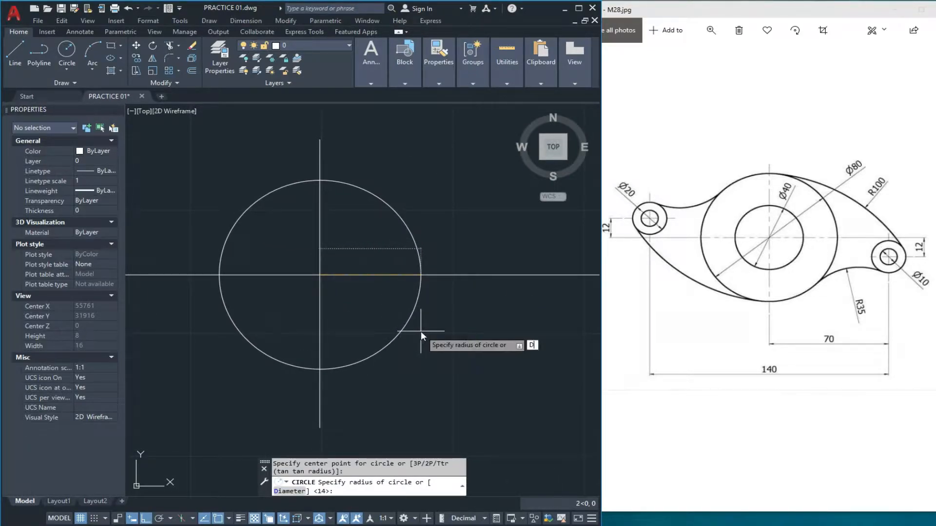
{"action": "key", "text": "Return"}
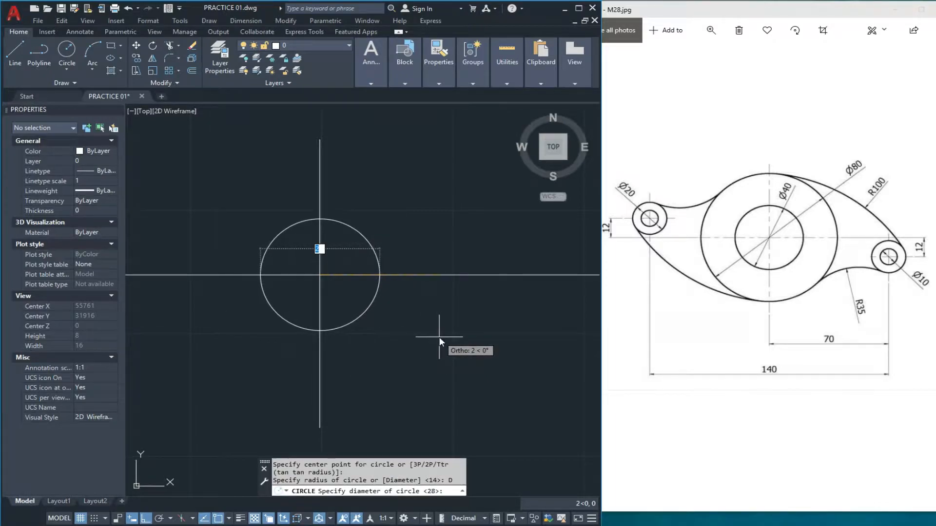
{"action": "key", "text": "Return"}
{"action": "scroll", "coordinate": [438, 331], "scroll_direction": "down", "scroll_amount": 5}
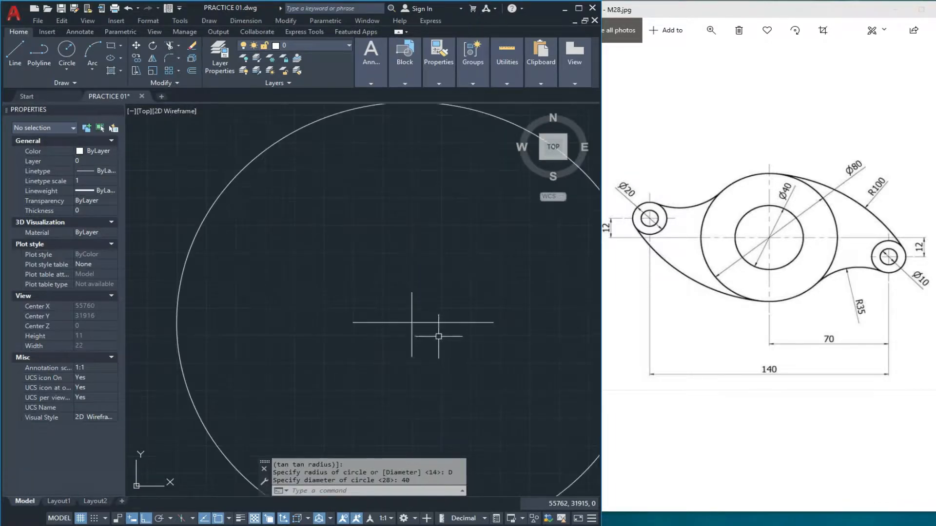
Delete the two short crossing lines at the centre of the circle.
{"action": "left_click", "coordinate": [446, 308]}
{"action": "left_click", "coordinate": [389, 345]}
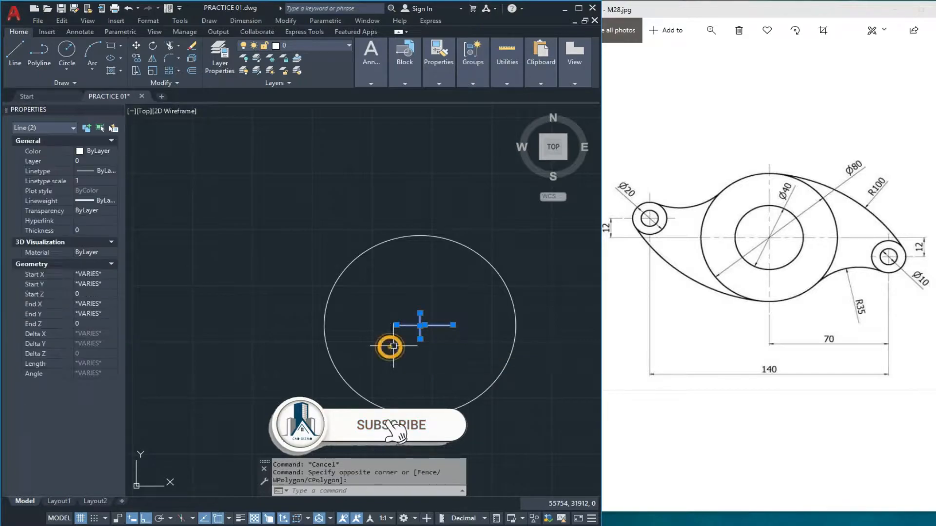
{"action": "key", "text": "Delete"}
{"action": "key", "text": "Escape"}
Draw horizontal and vertical centre lines across the circle, each running between opposite quadrant points.
{"action": "type", "text": "l"}
{"action": "key", "text": "Return"}
{"action": "left_click", "coordinate": [324, 324]}
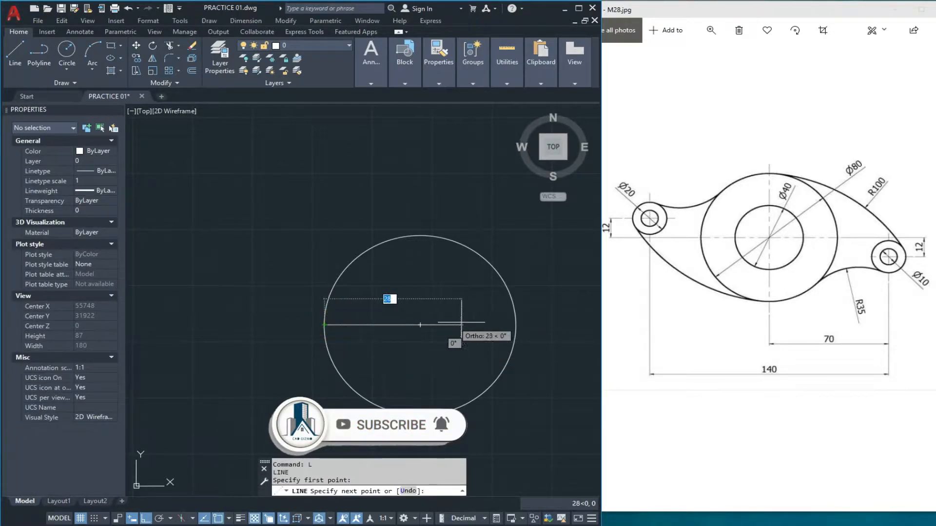
{"action": "left_click", "coordinate": [515, 324]}
{"action": "key", "text": "Escape"}
{"action": "key", "text": "Return"}
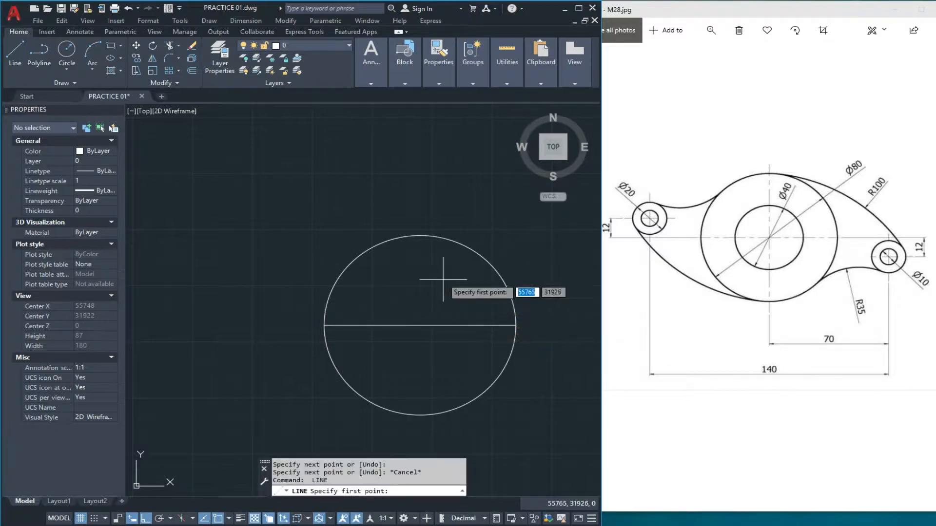
{"action": "left_click", "coordinate": [420, 235]}
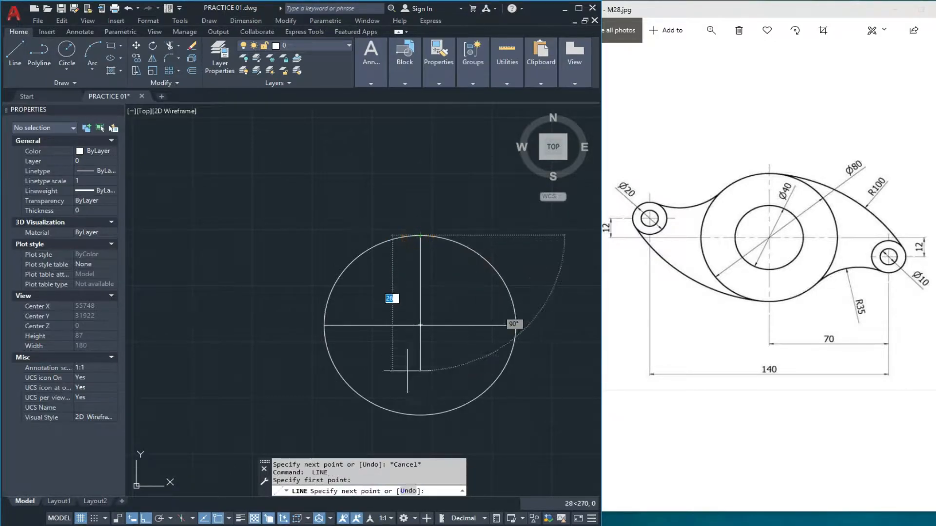
{"action": "left_click", "coordinate": [420, 415]}
{"action": "key", "text": "Escape"}
Move both centre lines to the Projection layer and set their linetype scale to 0.5.
{"action": "left_click", "coordinate": [439, 305]}
{"action": "left_click", "coordinate": [397, 345]}
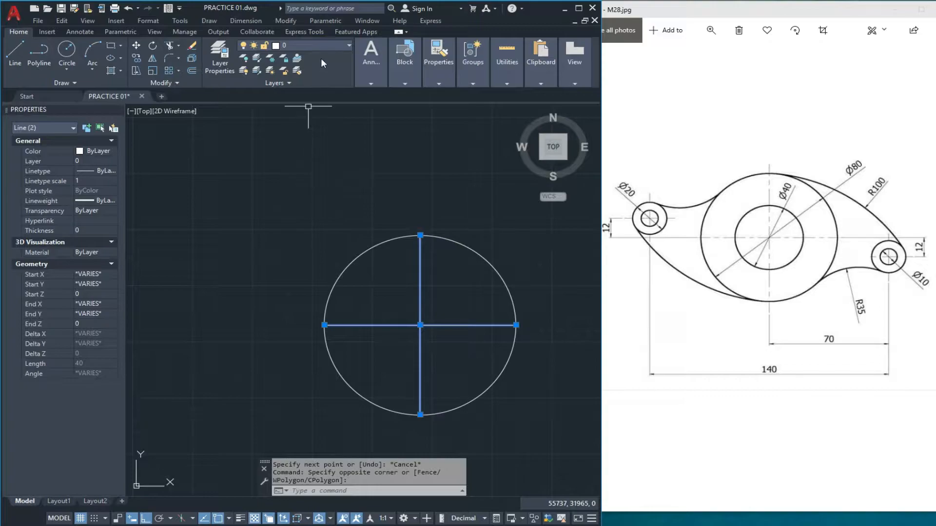
{"action": "left_click", "coordinate": [324, 85]}
{"action": "left_click", "coordinate": [86, 182]}
{"action": "type", "text": "0.5"}
{"action": "key", "text": "Return"}
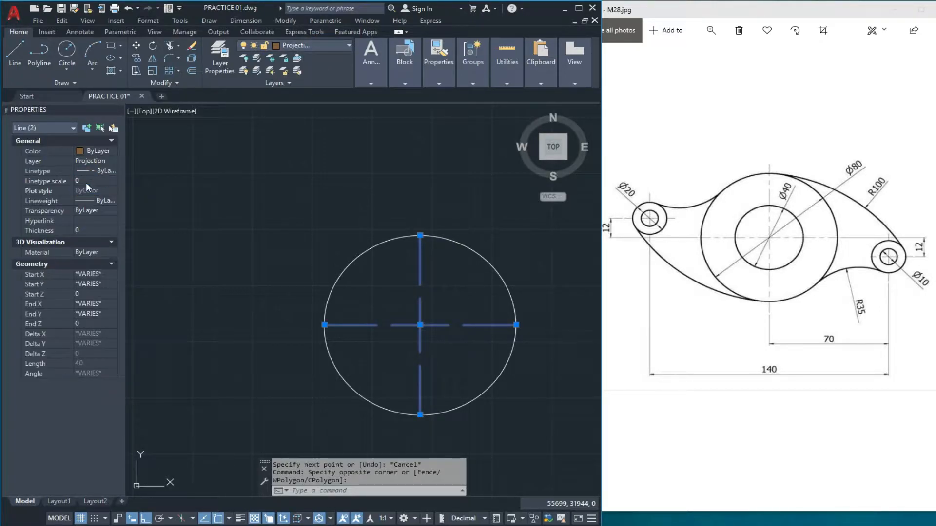
{"action": "key", "text": "Escape"}
{"action": "key", "text": "Escape"}
{"action": "key", "text": "Escape"}
{"action": "scroll", "coordinate": [136, 207], "scroll_direction": "down", "scroll_amount": 2}
{"action": "scroll", "coordinate": [293, 236], "scroll_direction": "up", "scroll_amount": 2}
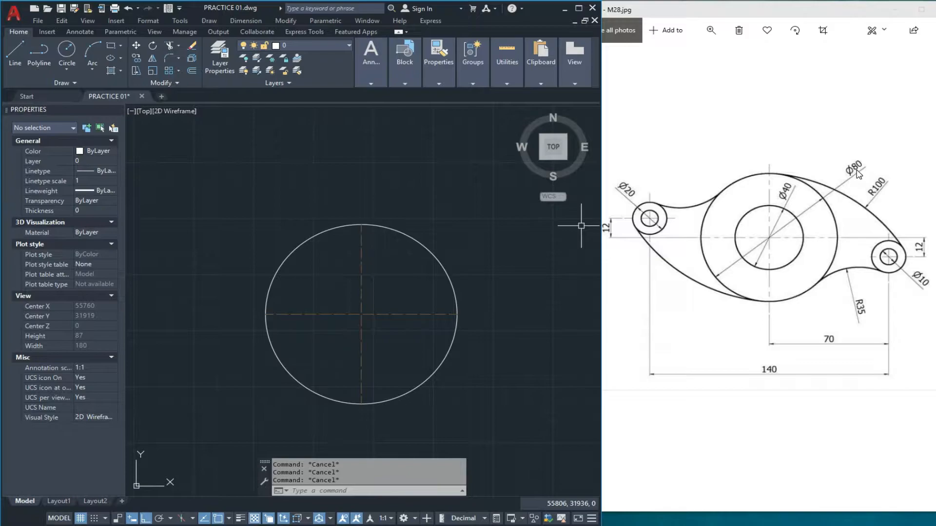
Draw a concentric circle with a diameter of 80 at the intersection of the centre lines.
{"action": "type", "text": "c"}
{"action": "key", "text": "Return"}
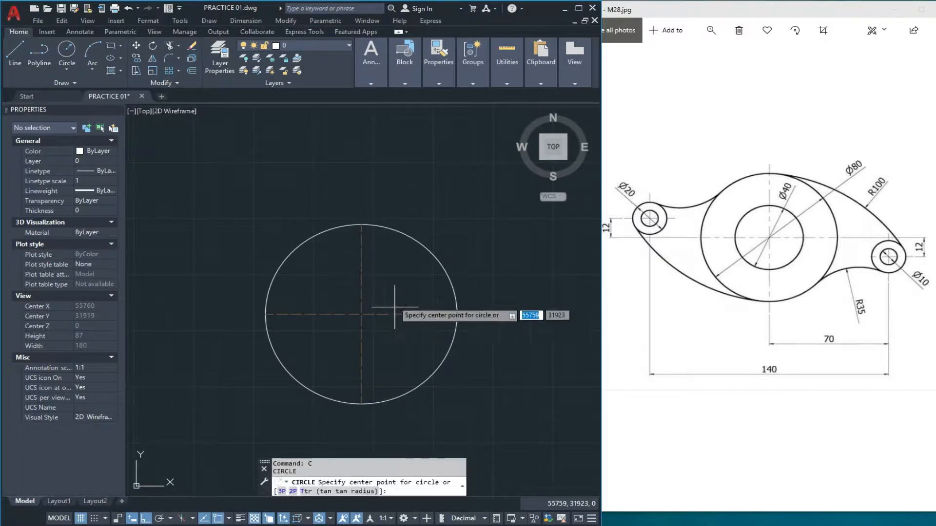
{"action": "left_click", "coordinate": [361, 314]}
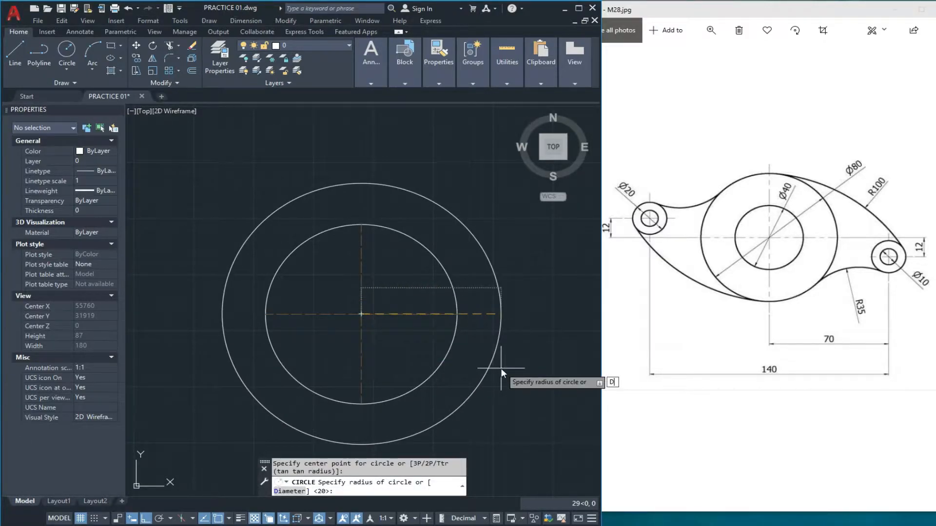
{"action": "type", "text": "D"}
{"action": "key", "text": "Return"}
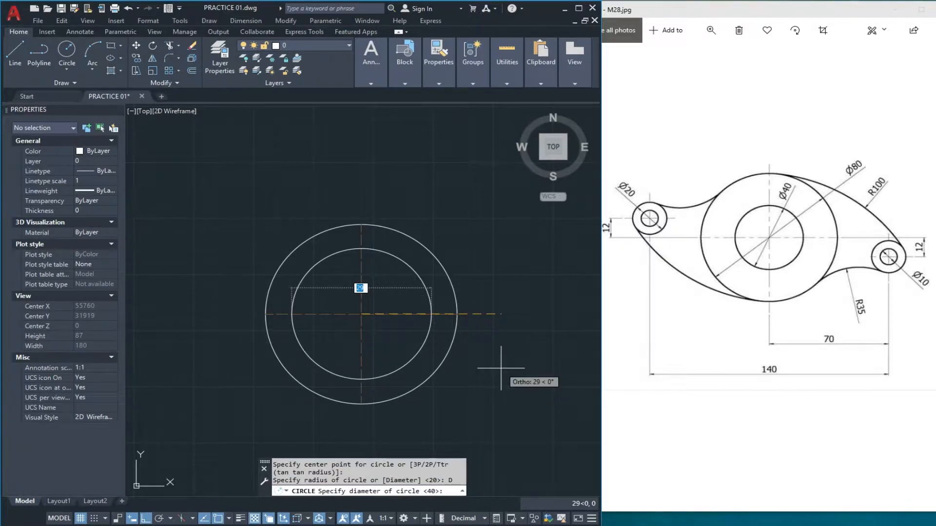
{"action": "key", "text": "Return"}
{"action": "scroll", "coordinate": [501, 368], "scroll_direction": "down", "scroll_amount": 4}
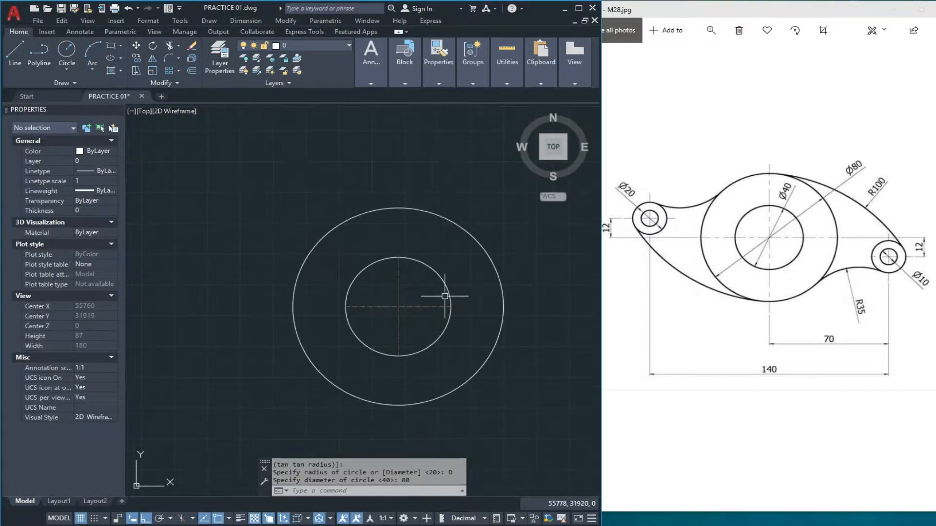
{"action": "middle_click_drag", "start_coordinate": [474, 314], "coordinate": [429, 313]}
{"action": "key", "text": "Escape"}
{"action": "key", "text": "Escape"}
{"action": "key", "text": "Escape"}
Offset the vertical centre line by 70 to the right of the circles.
{"action": "scroll", "coordinate": [343, 308], "scroll_direction": "up", "scroll_amount": 1}
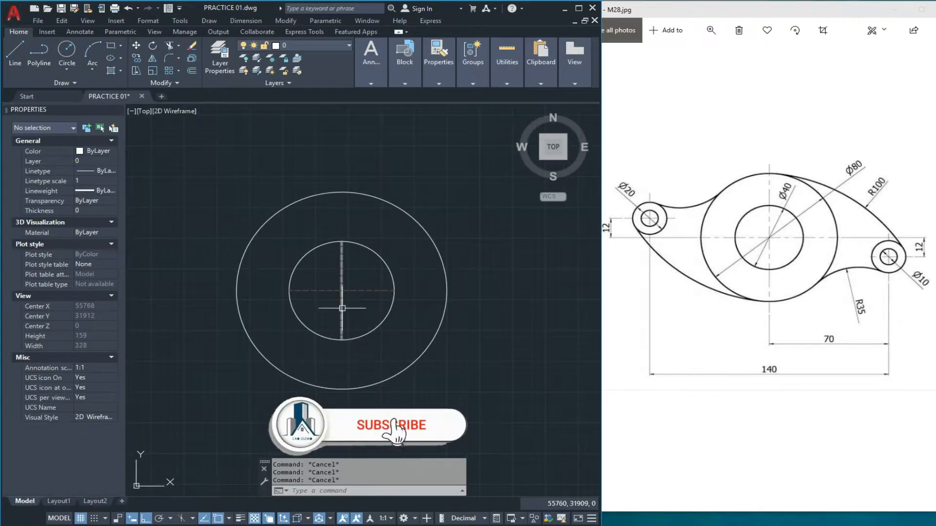
{"action": "key", "text": "Return"}
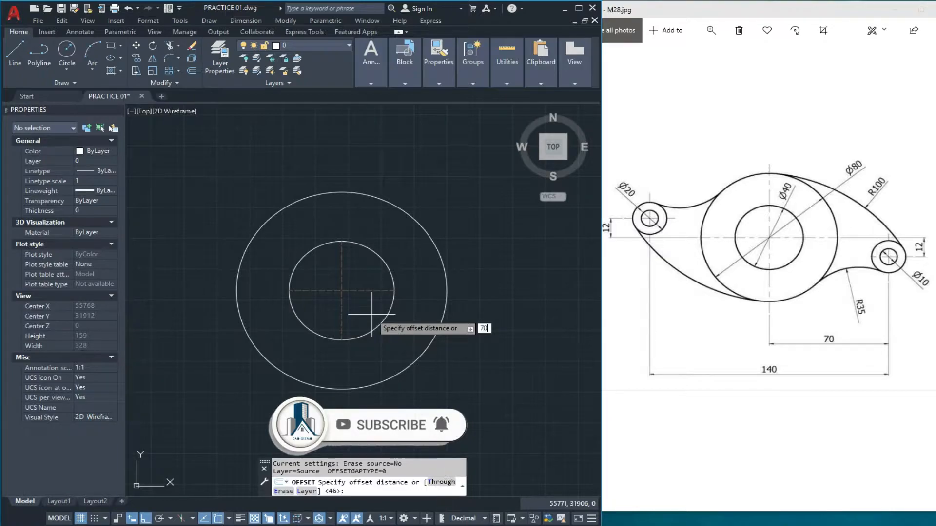
{"action": "key", "text": "Return"}
{"action": "left_click", "coordinate": [341, 306]}
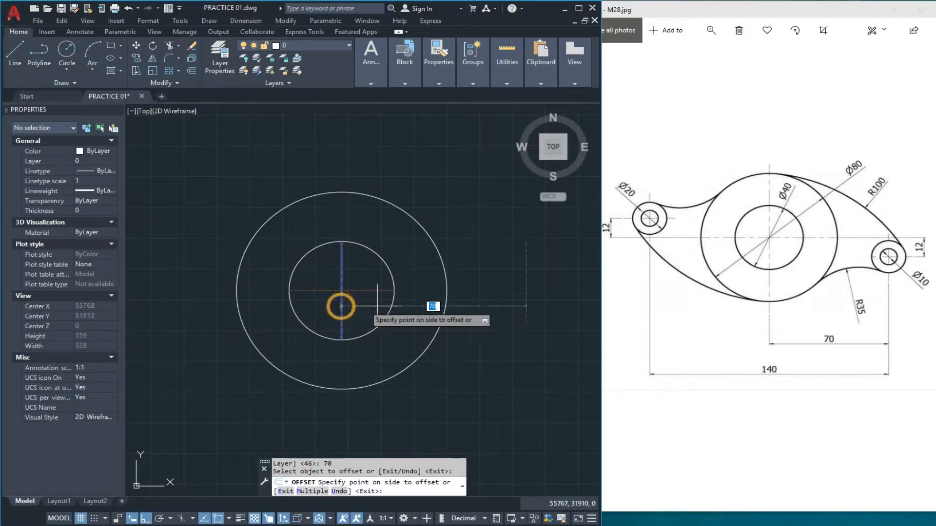
{"action": "left_click", "coordinate": [421, 307]}
{"action": "scroll", "coordinate": [431, 304], "scroll_direction": "down", "scroll_amount": 2}
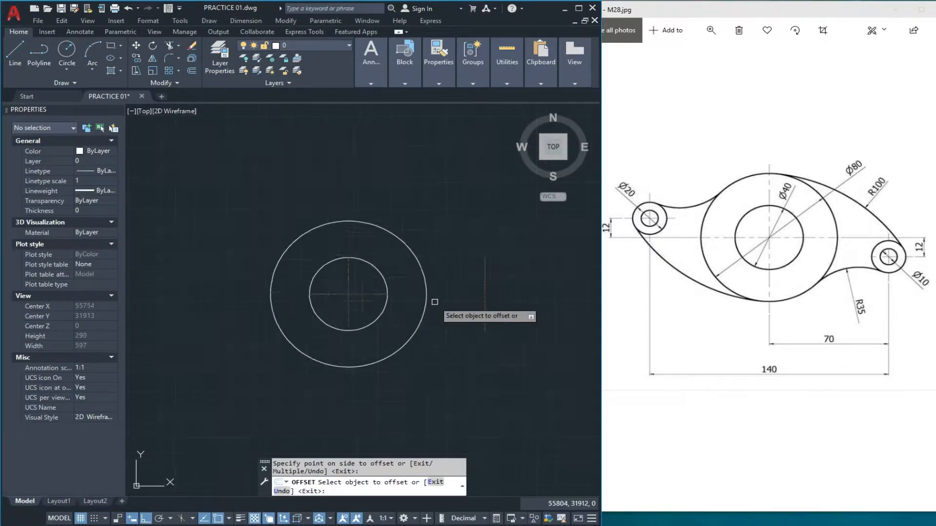
{"action": "key", "text": "Escape"}
{"action": "key", "text": "Escape"}
Stretch the right end of the horizontal centre line to meet the offset vertical line.
{"action": "scroll", "coordinate": [435, 302], "scroll_direction": "up", "scroll_amount": 1}
{"action": "left_click", "coordinate": [354, 292]}
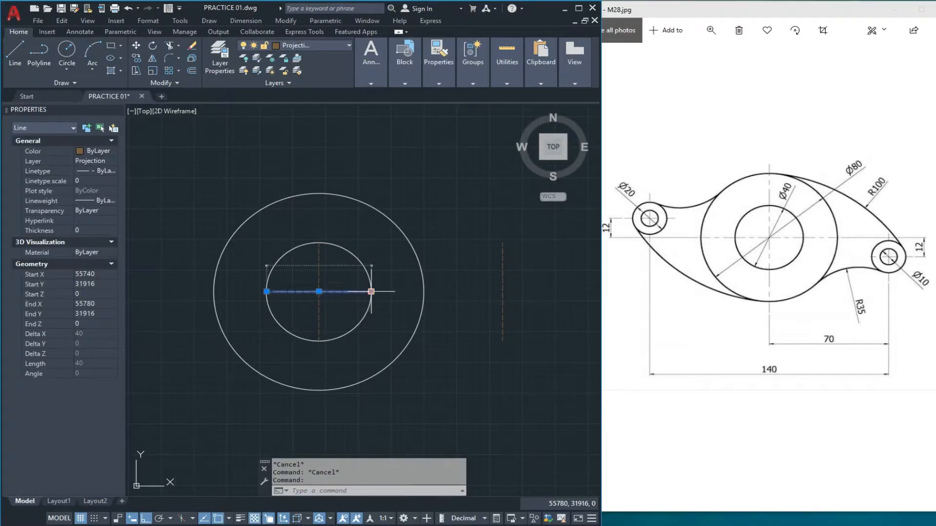
{"action": "left_click", "coordinate": [371, 292]}
{"action": "left_click", "coordinate": [503, 291]}
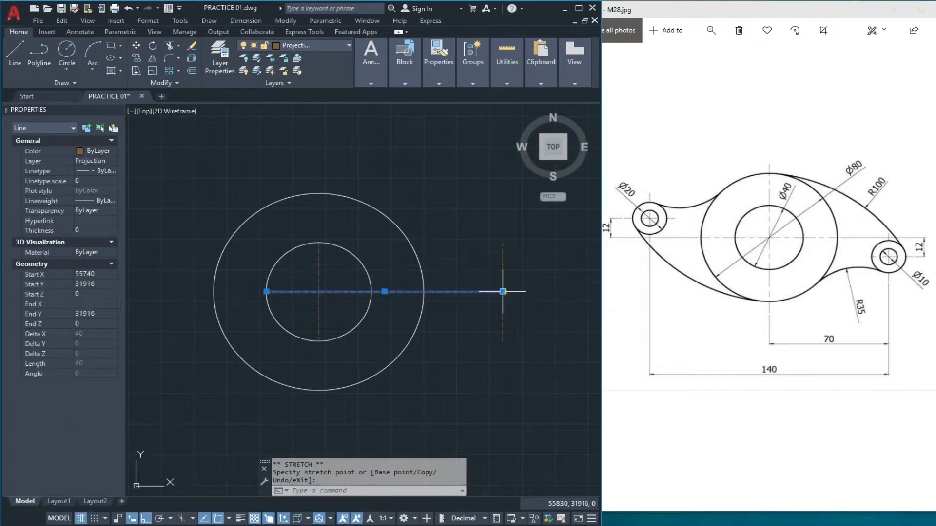
{"action": "key", "text": "Escape"}
{"action": "key", "text": "Escape"}
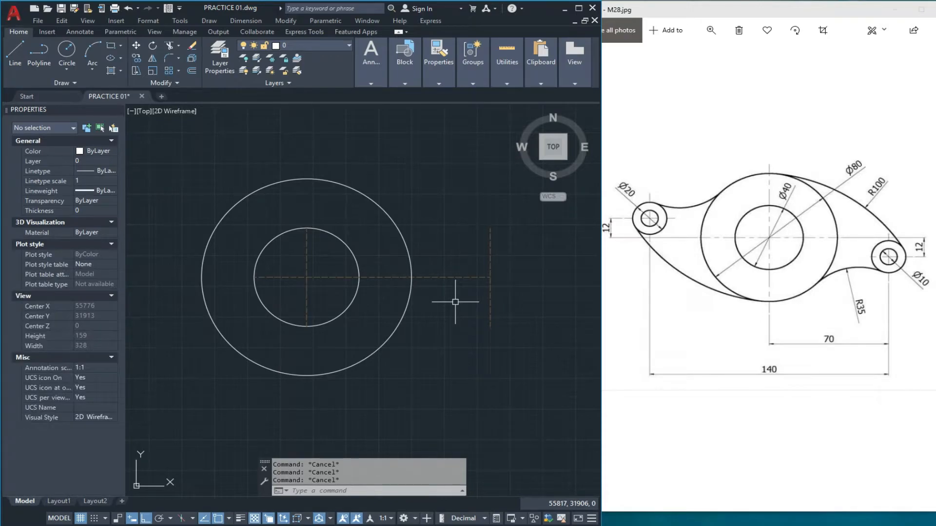
Offset the extended horizontal centre line downward by 12.
{"action": "type", "text": "o"}
{"action": "key", "text": "Return"}
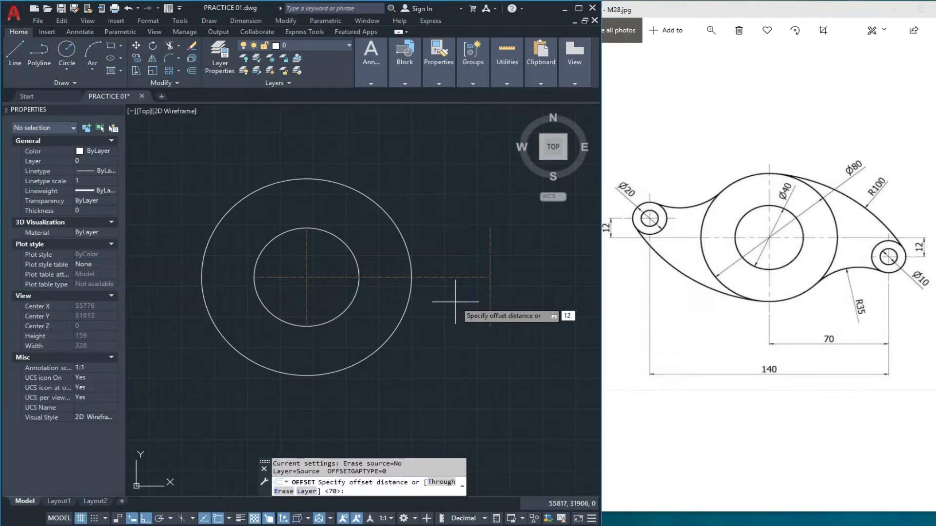
{"action": "type", "text": "12"}
{"action": "key", "text": "Return"}
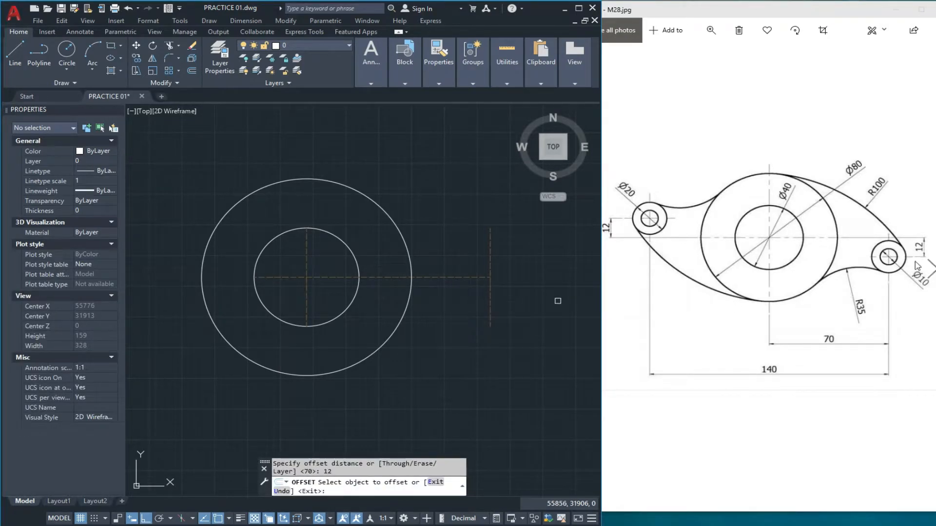
{"action": "left_click", "coordinate": [465, 276]}
{"action": "left_click", "coordinate": [466, 313]}
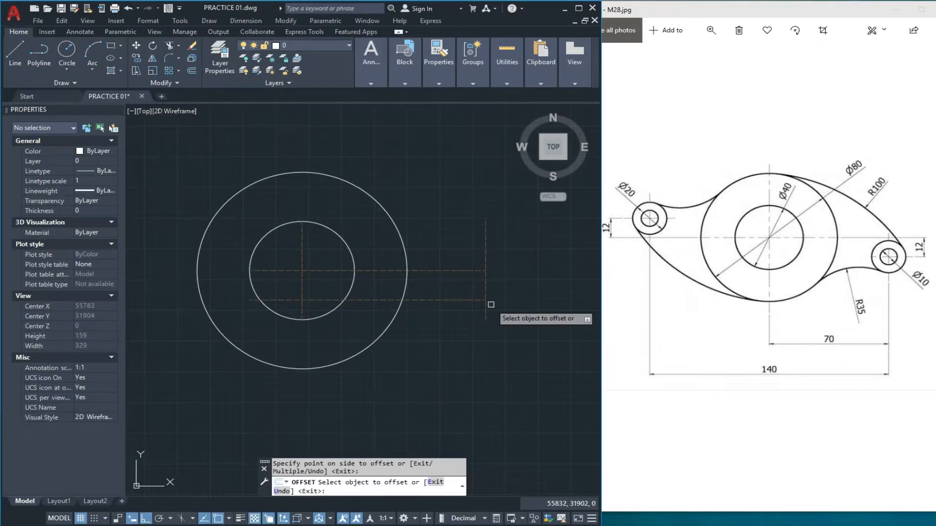
{"action": "key", "text": "Escape"}
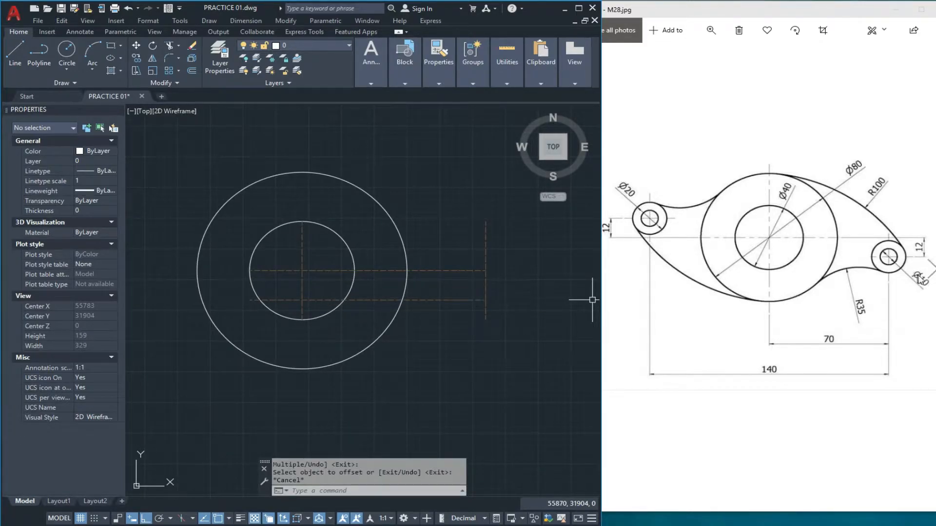
Draw a circle with a diameter of 10 where the lower horizontal line meets the right vertical line.
{"action": "scroll", "coordinate": [400, 287], "scroll_direction": "up", "scroll_amount": 1}
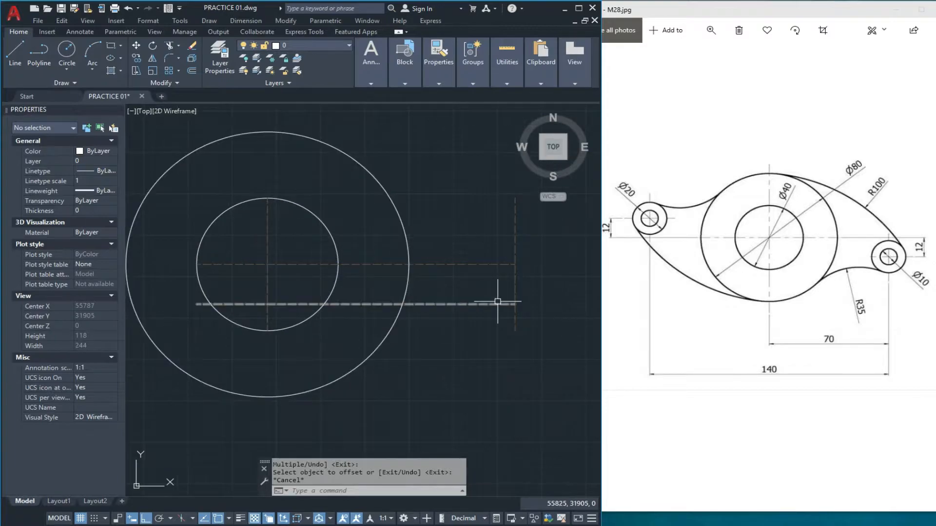
{"action": "type", "text": "c"}
{"action": "key", "text": "Return"}
{"action": "left_click", "coordinate": [515, 305]}
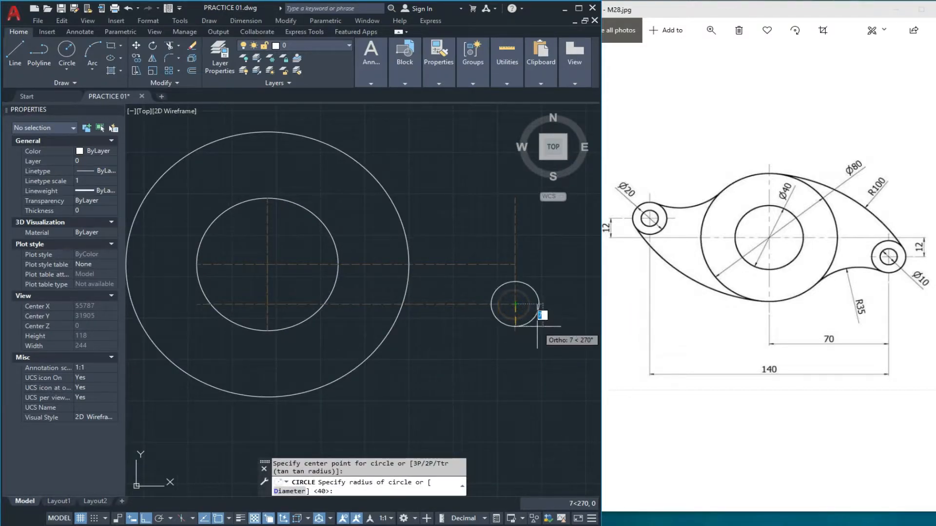
{"action": "type", "text": "d"}
{"action": "key", "text": "Return"}
{"action": "type", "text": "10"}
{"action": "key", "text": "Return"}
{"action": "key", "text": "Escape"}
{"action": "key", "text": "Escape"}
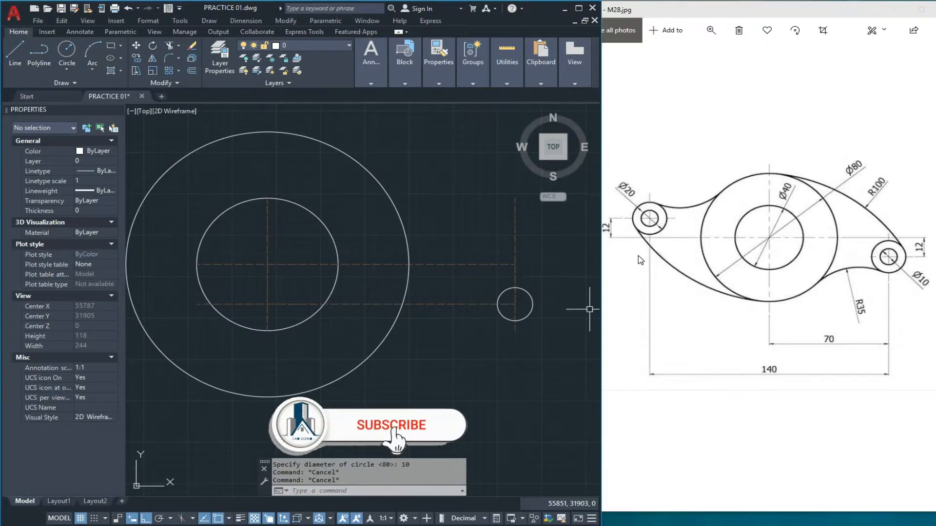
Draw a concentric circle with a diameter of 20 around the small right-hand circle.
{"action": "type", "text": "c"}
{"action": "key", "text": "Return"}
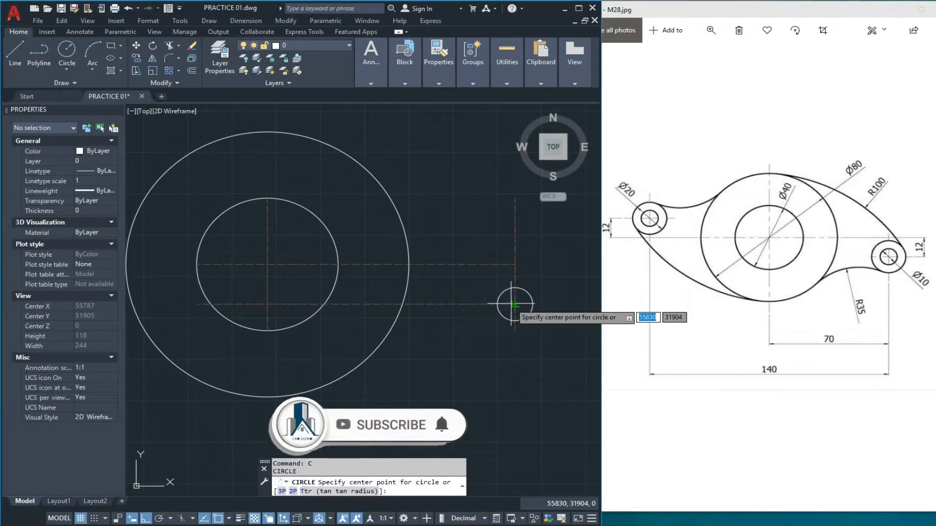
{"action": "left_click", "coordinate": [514, 305]}
{"action": "type", "text": "d"}
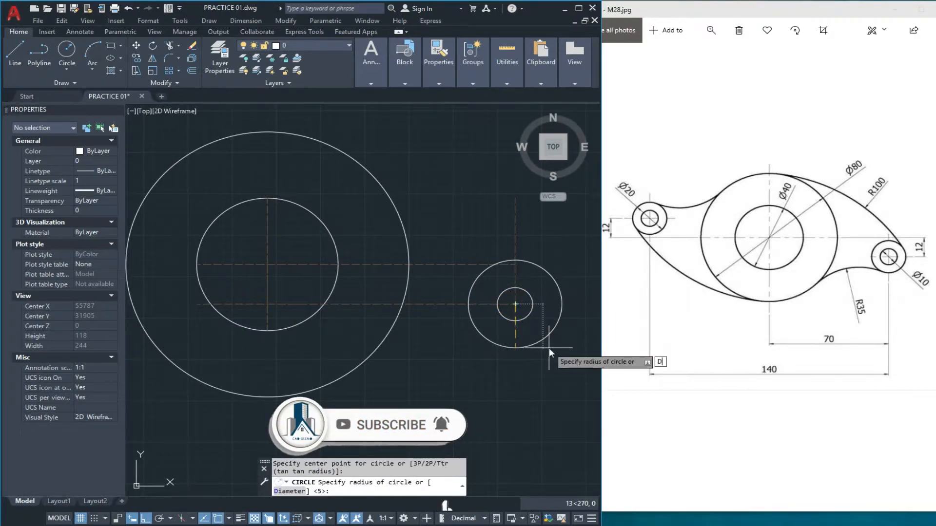
{"action": "key", "text": "Return"}
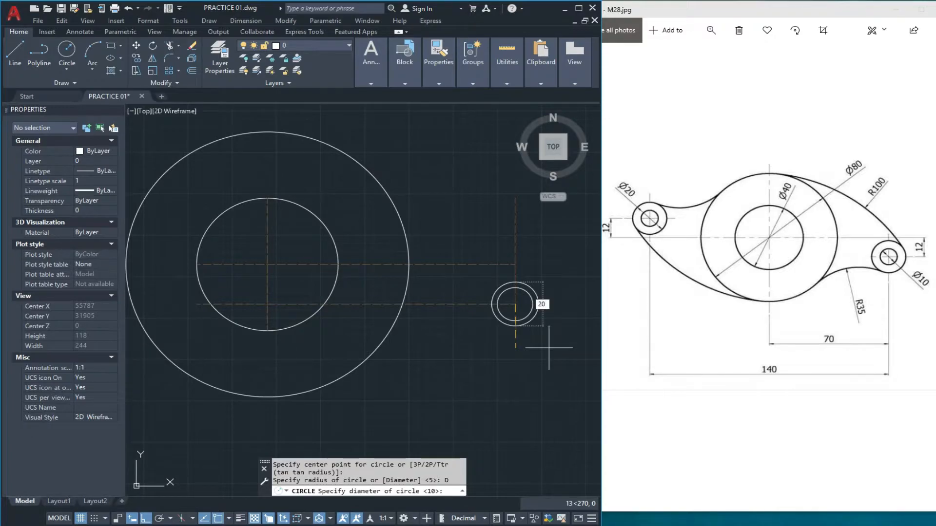
{"action": "key", "text": "Return"}
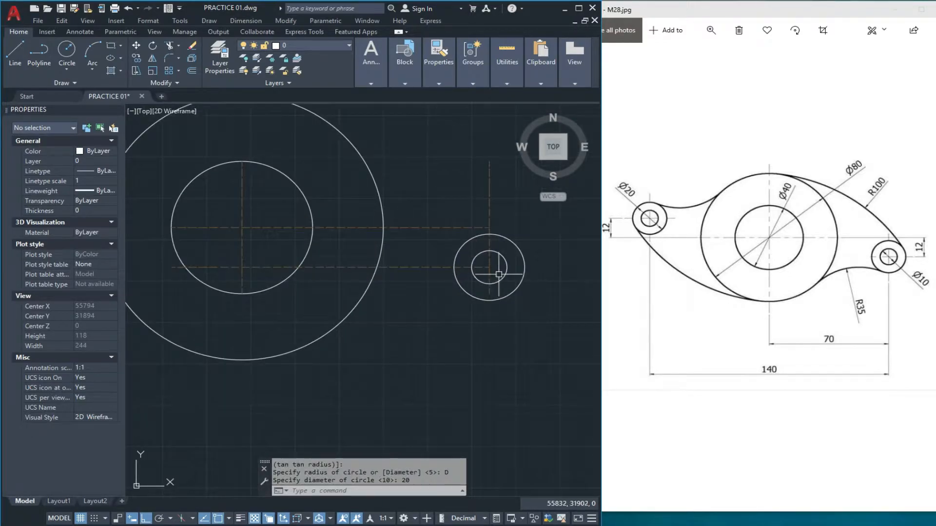
{"action": "middle_click_drag", "start_coordinate": [498, 275], "coordinate": [509, 272]}
{"action": "key", "text": "Escape"}
{"action": "key", "text": "Escape"}
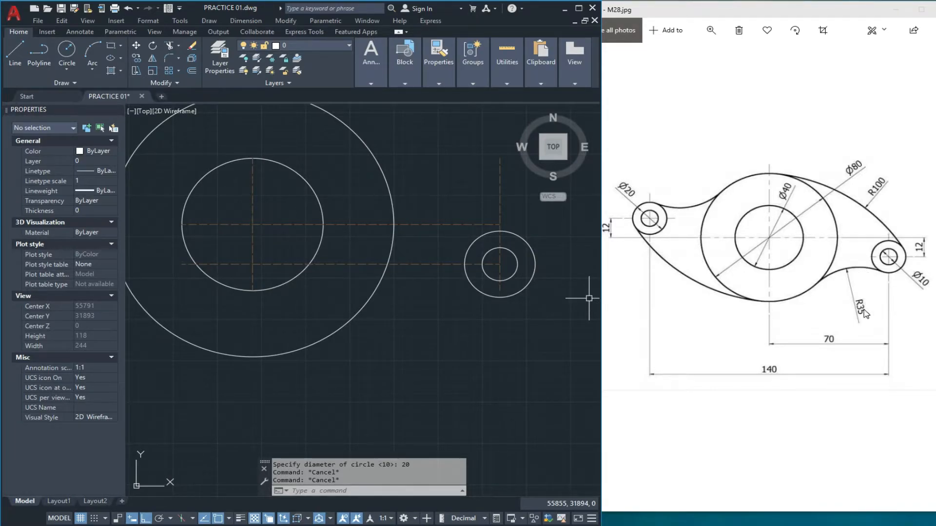
Draw a circle of radius 35 tangent to the lower right of the large central circle and the outer right-hand circle.
{"action": "left_click", "coordinate": [69, 70]}
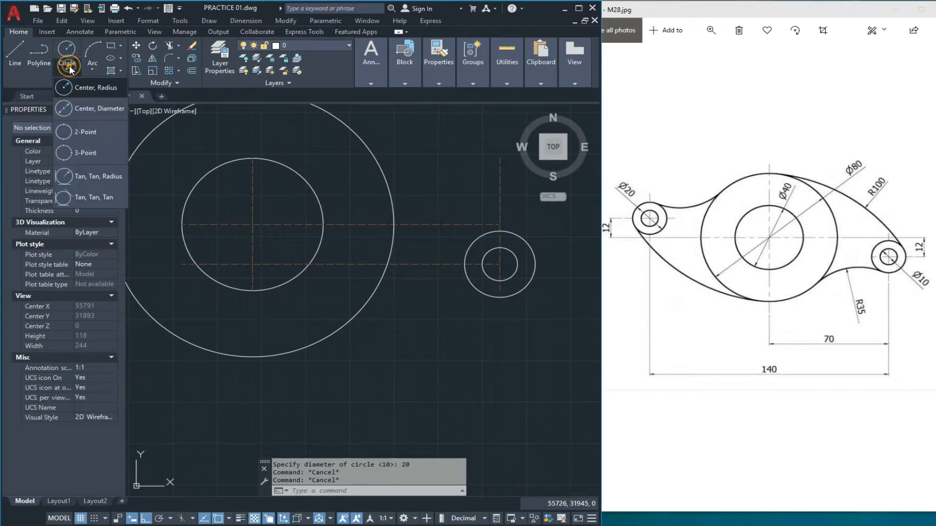
{"action": "left_click", "coordinate": [103, 174]}
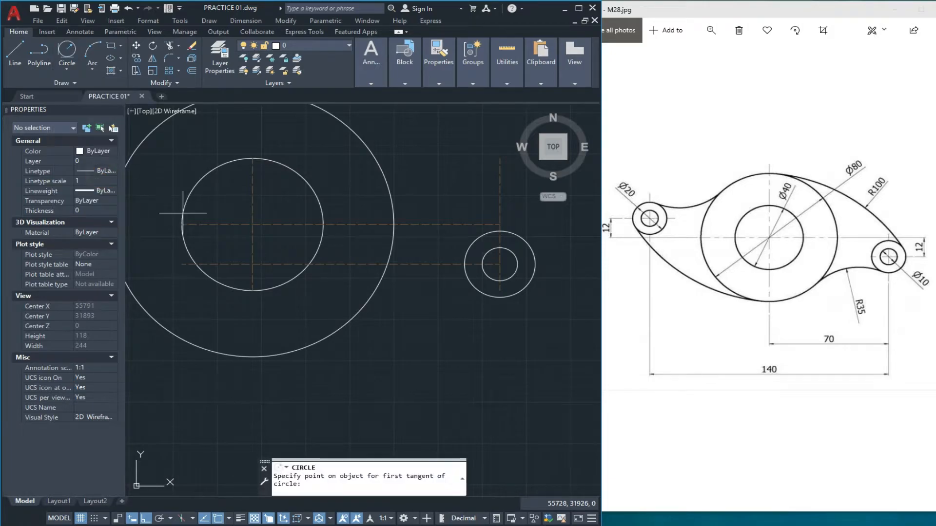
{"action": "left_click", "coordinate": [370, 302]}
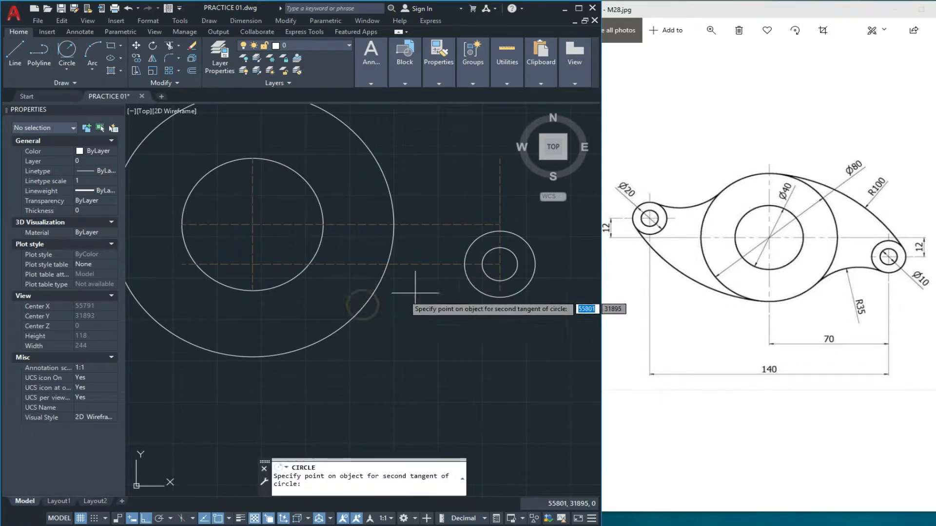
{"action": "left_click", "coordinate": [477, 288]}
{"action": "type", "text": "35"}
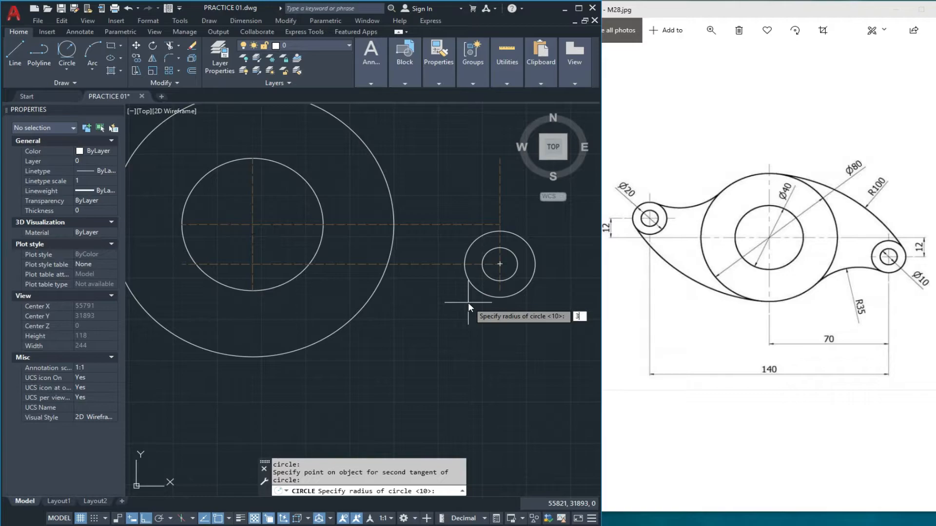
{"action": "key", "text": "Return"}
{"action": "key", "text": "Escape"}
{"action": "key", "text": "Escape"}
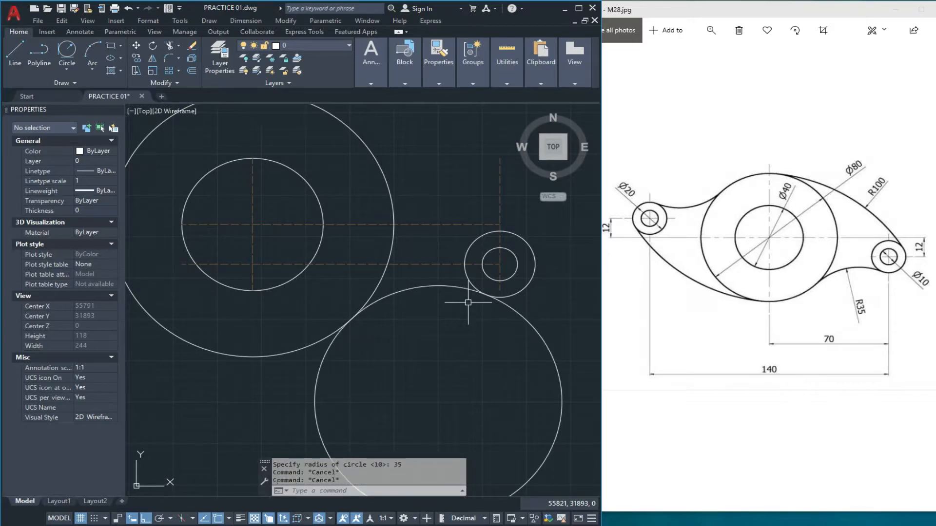
Trim the radius 35 circle to the short concave arc joining the large central circle and the outer right-hand circle.
{"action": "type", "text": "TR"}
{"action": "key", "text": "Return"}
{"action": "key", "text": "Return"}
{"action": "scroll", "coordinate": [502, 303], "scroll_direction": "up", "scroll_amount": 2}
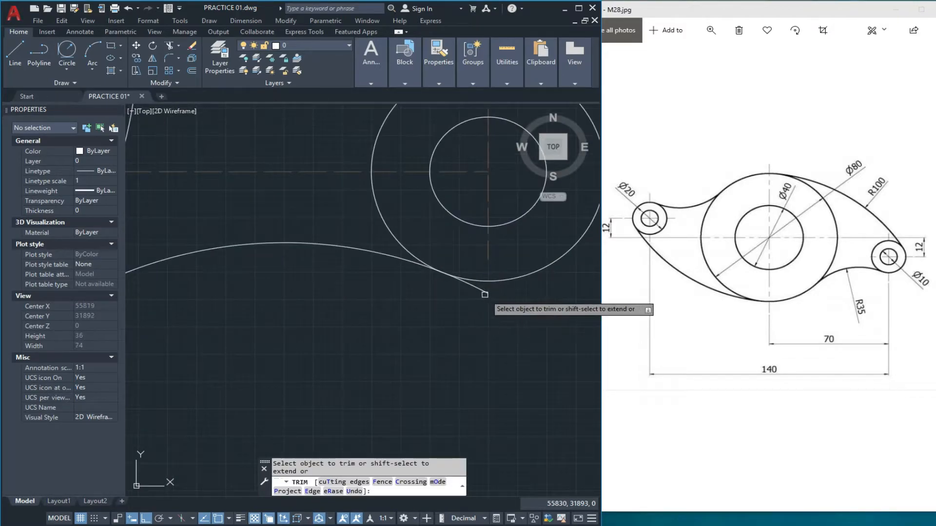
{"action": "scroll", "coordinate": [483, 293], "scroll_direction": "up", "scroll_amount": 2}
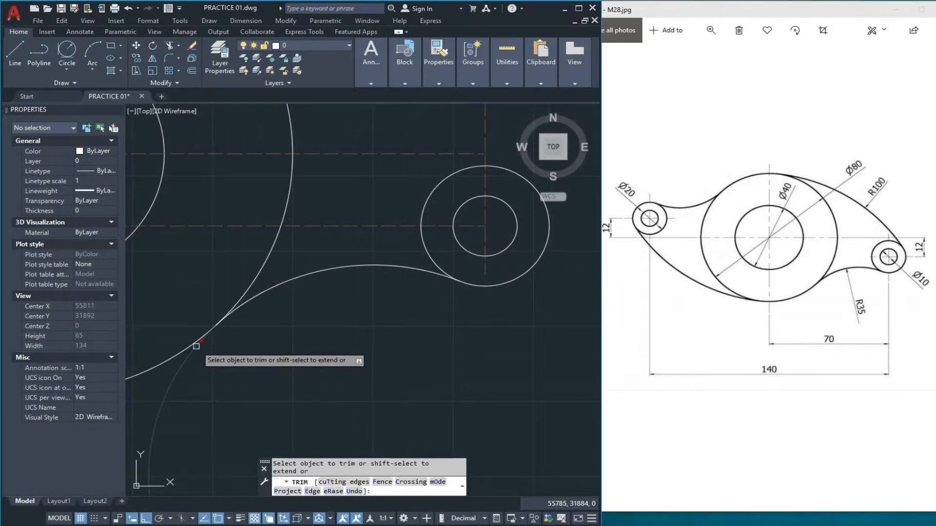
{"action": "scroll", "coordinate": [370, 343], "scroll_direction": "down", "scroll_amount": 6}
{"action": "scroll", "coordinate": [359, 313], "scroll_direction": "up", "scroll_amount": 2}
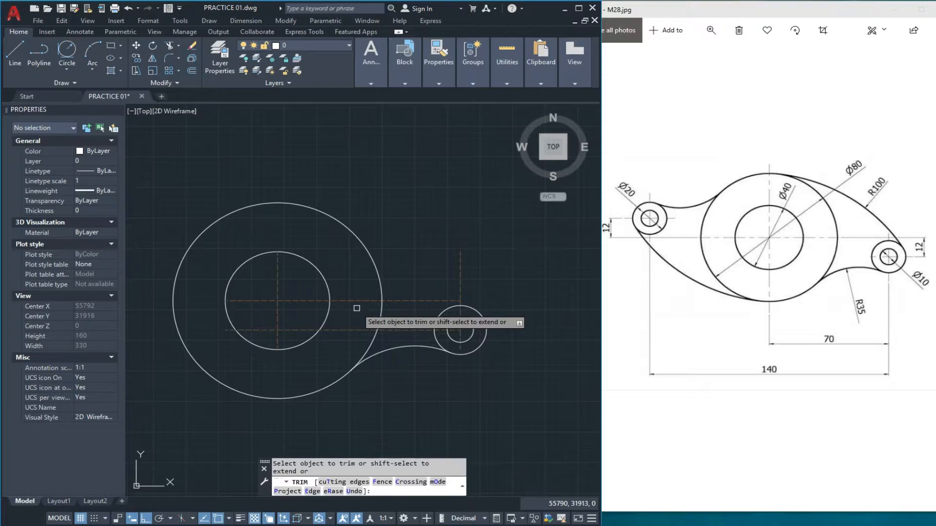
{"action": "key", "text": "Escape"}
{"action": "key", "text": "Escape"}
{"action": "key", "text": "Escape"}
Draw a circle of radius 100 tangent to the large central circle and the outer right-hand circle, enclosing both.
{"action": "middle_click_drag", "start_coordinate": [378, 302], "coordinate": [407, 304]}
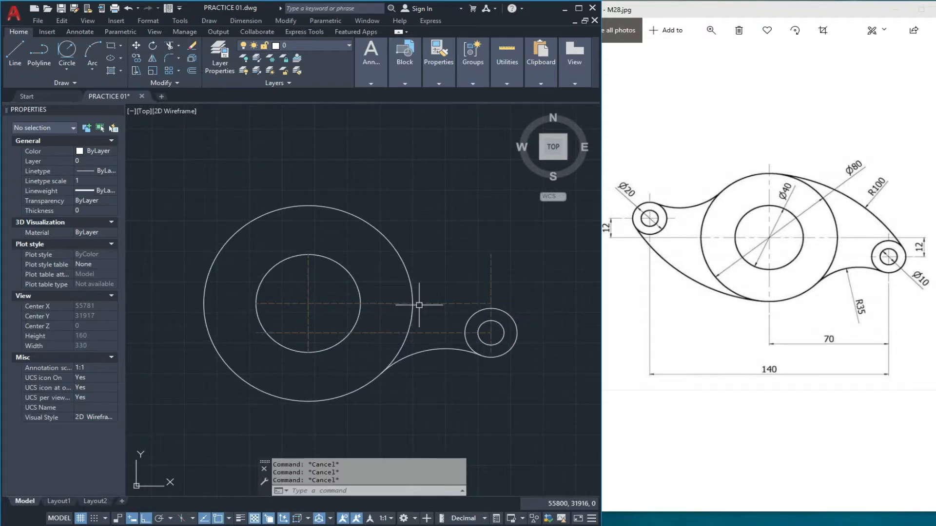
{"action": "scroll", "coordinate": [421, 306], "scroll_direction": "down", "scroll_amount": 1}
{"action": "scroll", "coordinate": [392, 344], "scroll_direction": "up", "scroll_amount": 1}
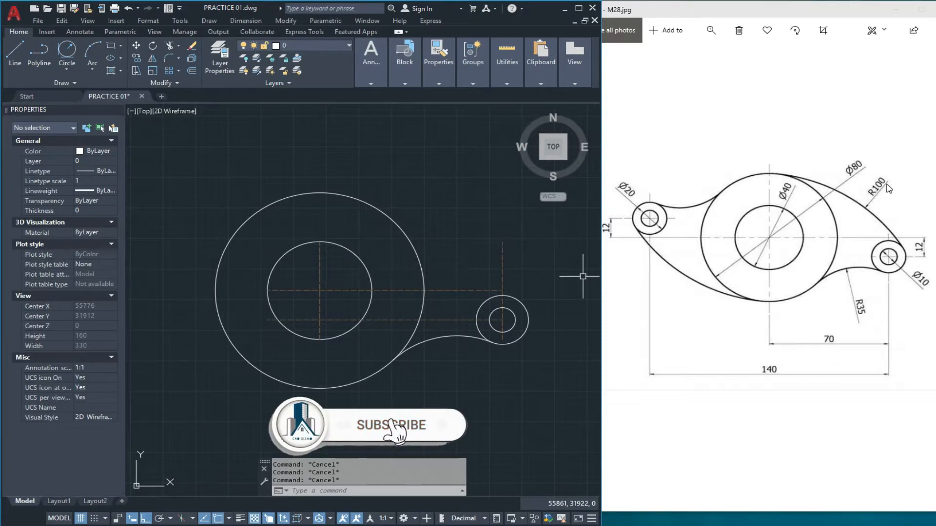
{"action": "scroll", "coordinate": [376, 317], "scroll_direction": "down", "scroll_amount": 1}
{"action": "scroll", "coordinate": [370, 301], "scroll_direction": "up", "scroll_amount": 1}
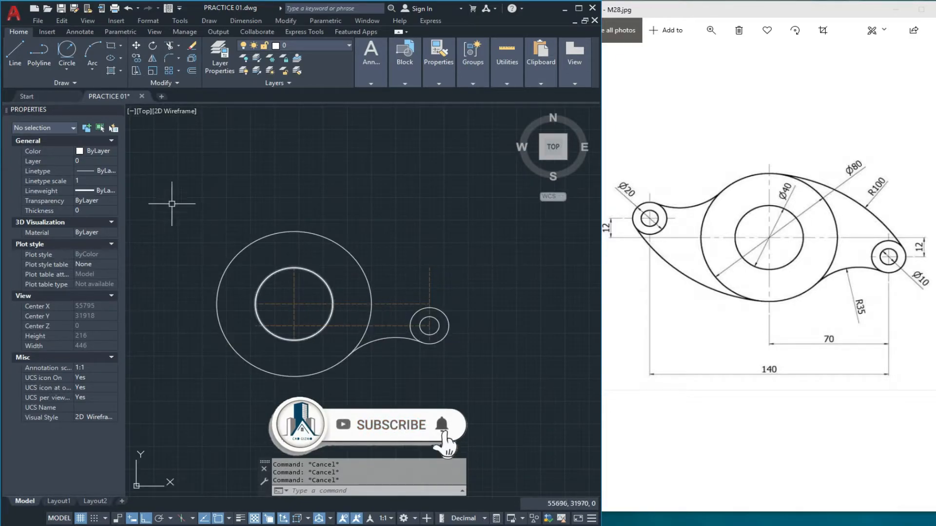
{"action": "left_click", "coordinate": [65, 53]}
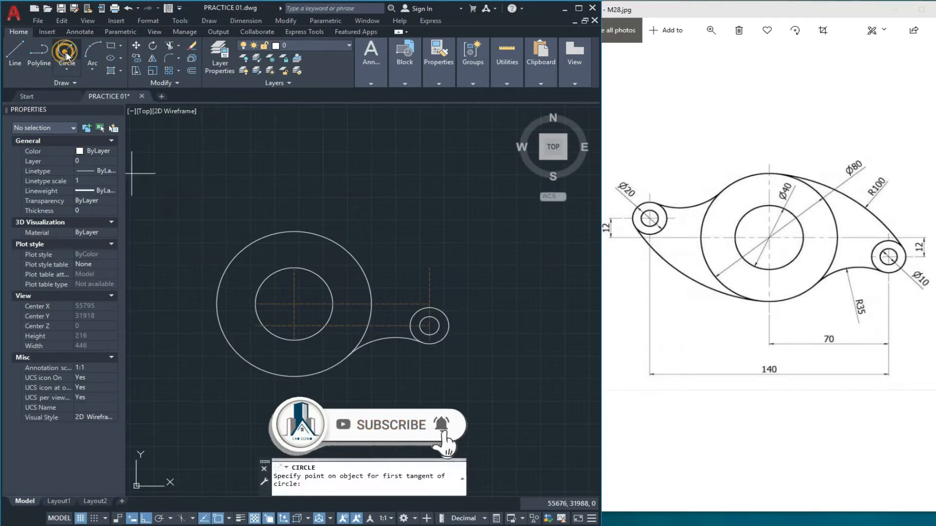
{"action": "left_click", "coordinate": [240, 246]}
{"action": "left_click", "coordinate": [444, 337]}
{"action": "type", "text": "100"}
{"action": "key", "text": "Return"}
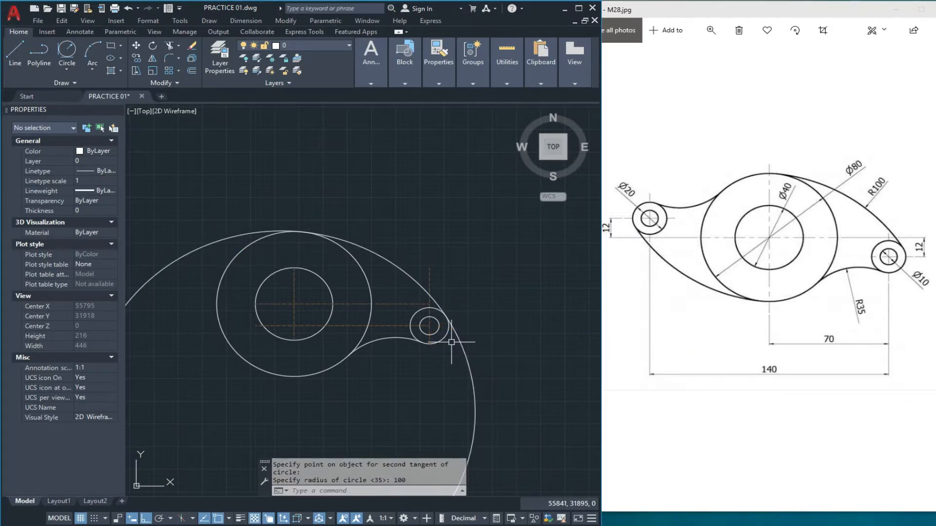
{"action": "key", "text": "Escape"}
Trim the radius 100 circle to the upper arc running from the large central circle to the outer right-hand circle.
{"action": "key", "text": "Return"}
{"action": "scroll", "coordinate": [302, 263], "scroll_direction": "up", "scroll_amount": 1}
{"action": "scroll", "coordinate": [441, 351], "scroll_direction": "up", "scroll_amount": 1}
{"action": "scroll", "coordinate": [443, 300], "scroll_direction": "up", "scroll_amount": 1}
{"action": "scroll", "coordinate": [432, 281], "scroll_direction": "up", "scroll_amount": 1}
{"action": "scroll", "coordinate": [429, 293], "scroll_direction": "down", "scroll_amount": 3}
{"action": "scroll", "coordinate": [340, 235], "scroll_direction": "up", "scroll_amount": 4}
{"action": "scroll", "coordinate": [340, 235], "scroll_direction": "up", "scroll_amount": 10}
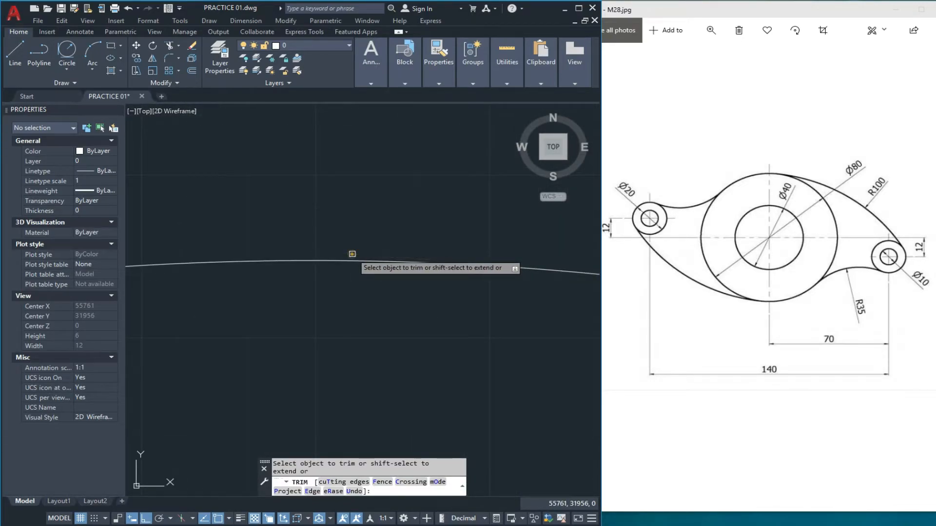
{"action": "scroll", "coordinate": [352, 254], "scroll_direction": "down", "scroll_amount": 11}
{"action": "key", "text": "Escape"}
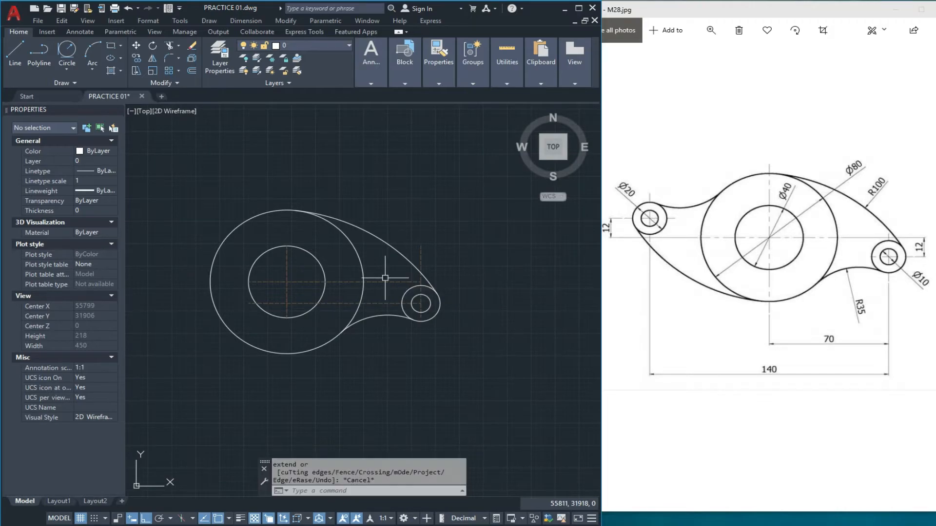
{"action": "scroll", "coordinate": [398, 271], "scroll_direction": "down", "scroll_amount": 3}
{"action": "key", "text": "Escape"}
{"action": "left_click", "coordinate": [271, 301]}
{"action": "type", "text": "E"}
{"action": "key", "text": "Return"}
{"action": "key", "text": "Escape"}
{"action": "scroll", "coordinate": [436, 273], "scroll_direction": "up", "scroll_amount": 4}
{"action": "scroll", "coordinate": [373, 288], "scroll_direction": "down", "scroll_amount": 2}
{"action": "scroll", "coordinate": [271, 287], "scroll_direction": "up", "scroll_amount": 2}
{"action": "scroll", "coordinate": [411, 288], "scroll_direction": "down", "scroll_amount": 1}
{"action": "scroll", "coordinate": [347, 288], "scroll_direction": "up", "scroll_amount": 1}
{"action": "scroll", "coordinate": [444, 288], "scroll_direction": "down", "scroll_amount": 1}
{"action": "scroll", "coordinate": [339, 290], "scroll_direction": "up", "scroll_amount": 1}
{"action": "middle_click_drag", "start_coordinate": [330, 288], "coordinate": [424, 298]}
{"action": "key", "text": "Escape"}
{"action": "key", "text": "Escape"}
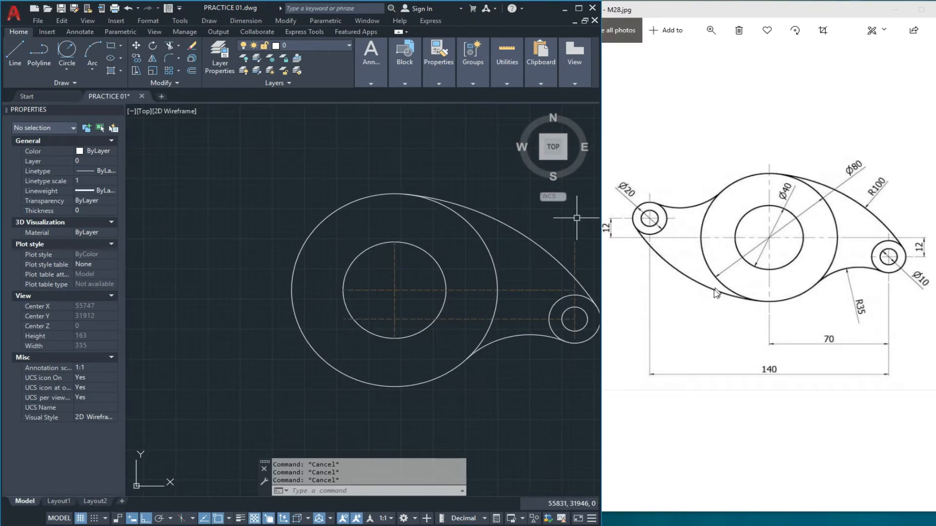
Offset the central vertical centre line 70 to the left.
{"action": "middle_click_drag", "start_coordinate": [258, 256], "coordinate": [316, 275]}
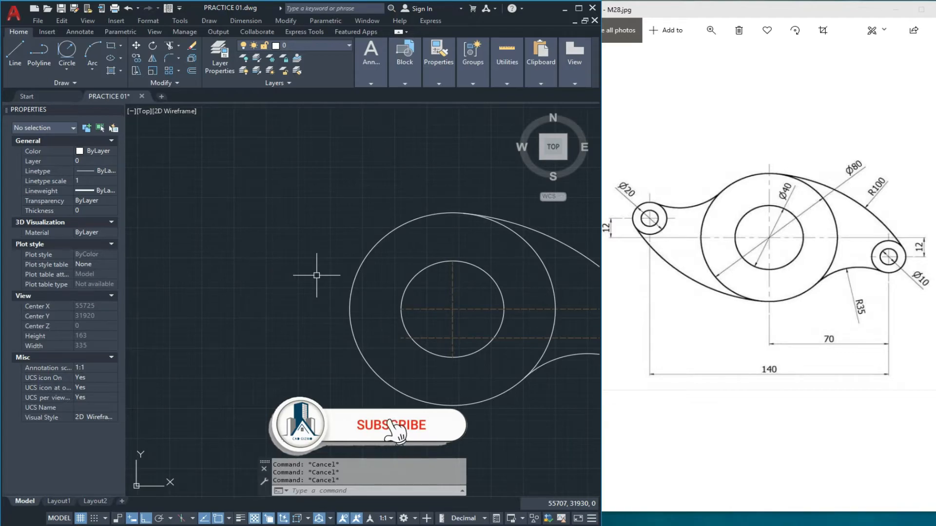
{"action": "type", "text": "o"}
{"action": "key", "text": "Return"}
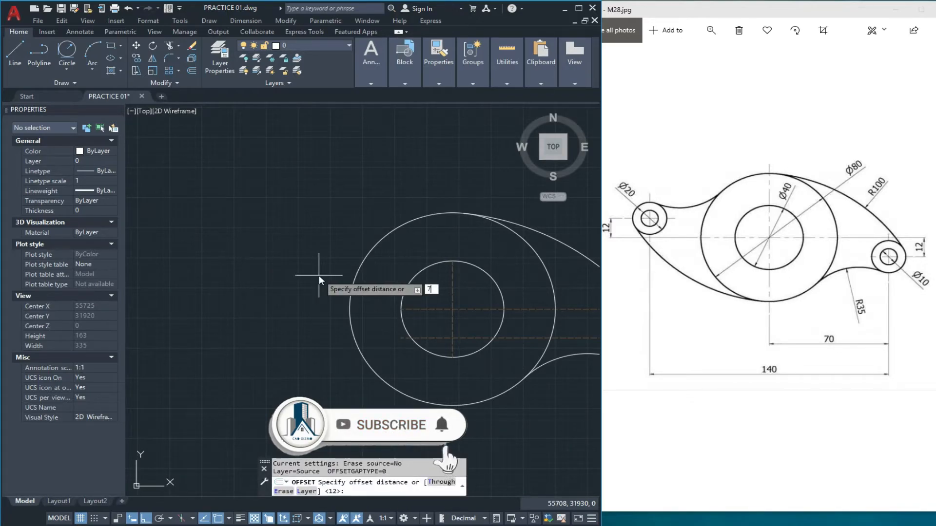
{"action": "type", "text": "70"}
{"action": "key", "text": "Return"}
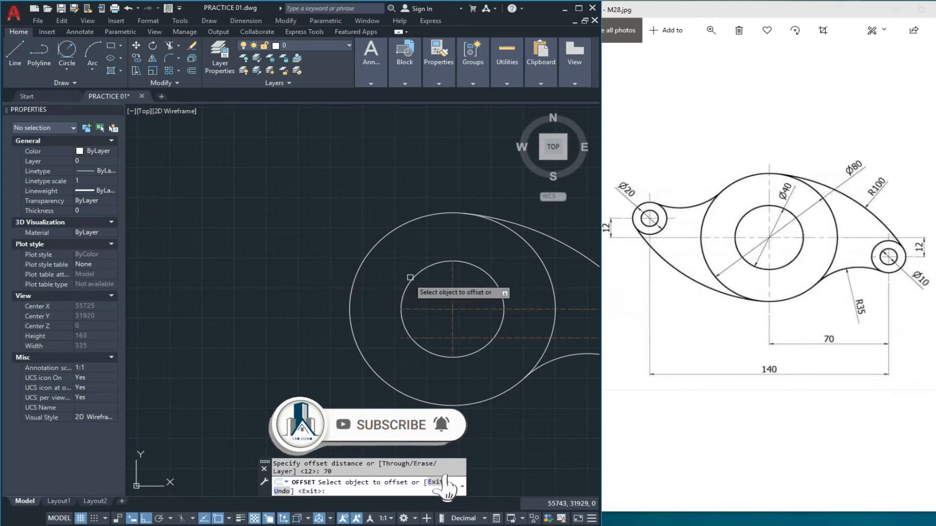
{"action": "left_click", "coordinate": [452, 283]}
{"action": "left_click", "coordinate": [290, 271]}
{"action": "key", "text": "Escape"}
{"action": "key", "text": "Escape"}
Stretch the left end of the main horizontal centre line to meet the offset left vertical line.
{"action": "left_click", "coordinate": [422, 308]}
{"action": "left_click", "coordinate": [401, 309]}
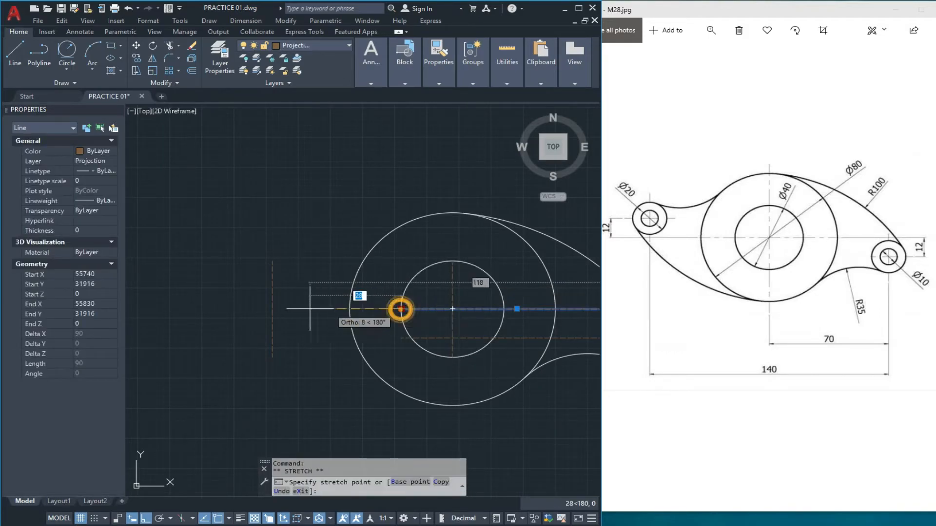
{"action": "left_click", "coordinate": [273, 309]}
{"action": "key", "text": "Escape"}
{"action": "key", "text": "Escape"}
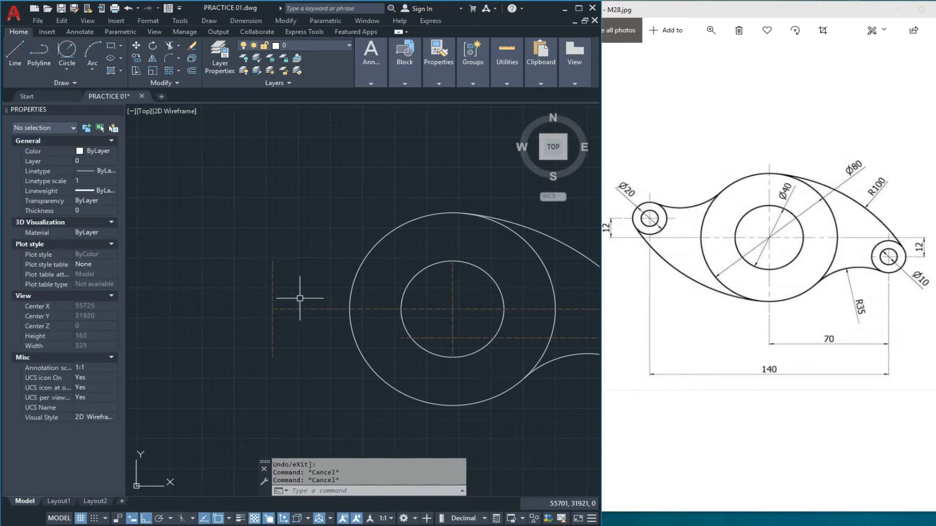
Offset the extended main horizontal centre line upward by 12.
{"action": "key", "text": "o"}
{"action": "key", "text": "Return"}
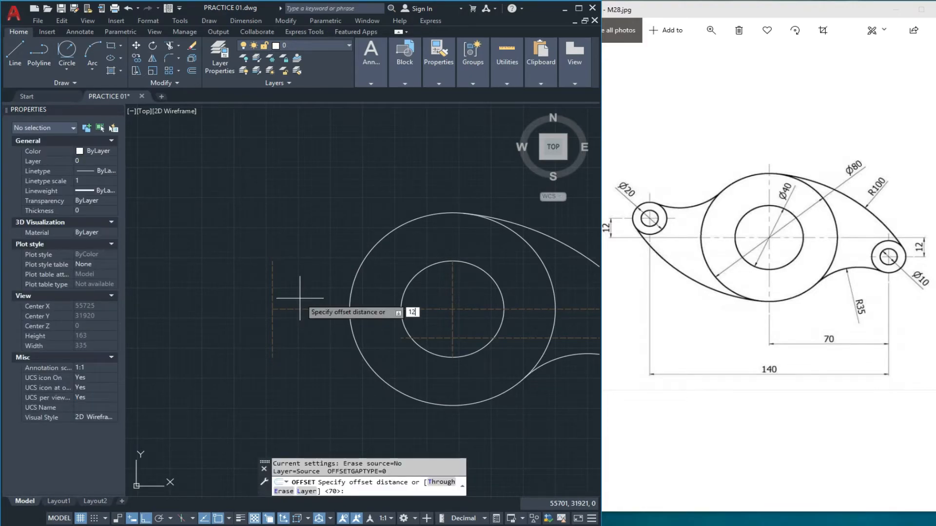
{"action": "key", "text": "Return"}
{"action": "left_click", "coordinate": [288, 308]}
{"action": "left_click", "coordinate": [292, 269]}
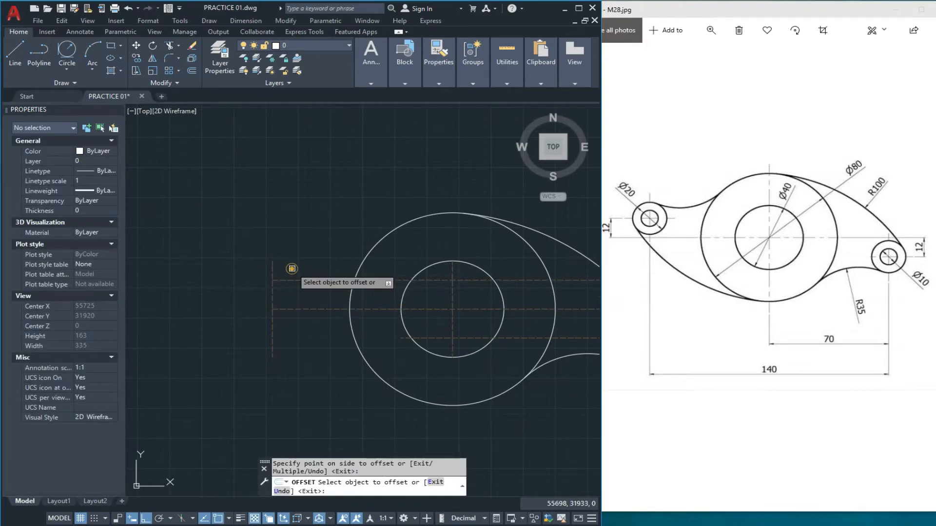
{"action": "scroll", "coordinate": [292, 268], "scroll_direction": "down", "scroll_amount": 2}
{"action": "scroll", "coordinate": [297, 292], "scroll_direction": "up", "scroll_amount": 3}
{"action": "key", "text": "Escape"}
Draw a circle with a diameter of 10 where the upper horizontal line meets the left vertical line.
{"action": "key", "text": "c"}
{"action": "key", "text": "Return"}
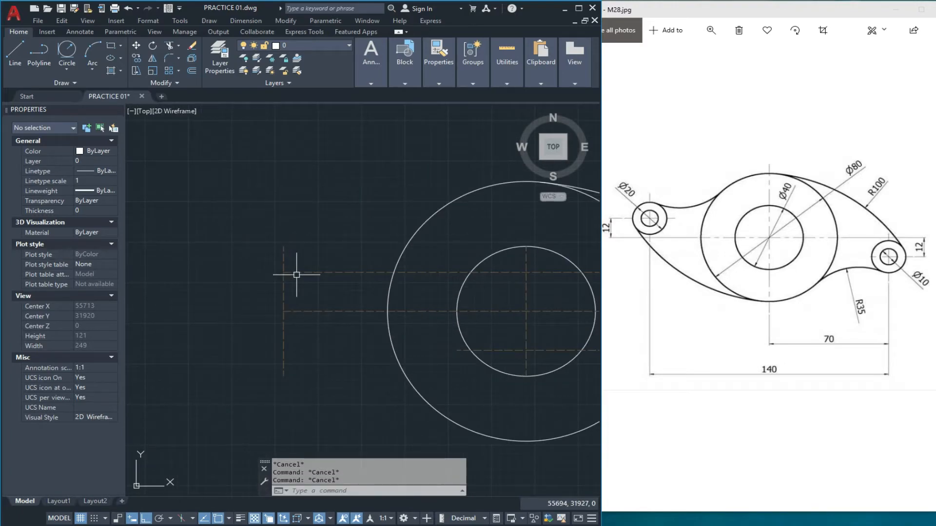
{"action": "left_click", "coordinate": [283, 272]}
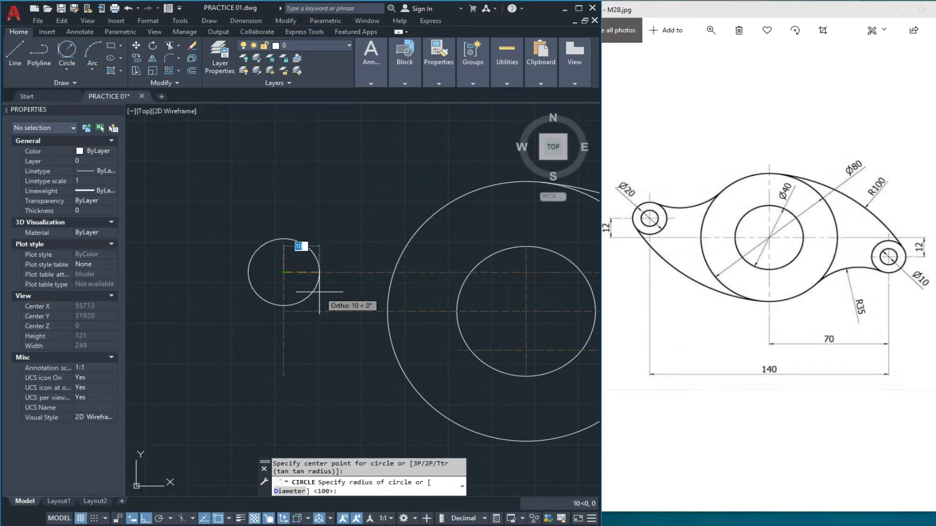
{"action": "type", "text": "d"}
{"action": "key", "text": "Return"}
{"action": "key", "text": "Return"}
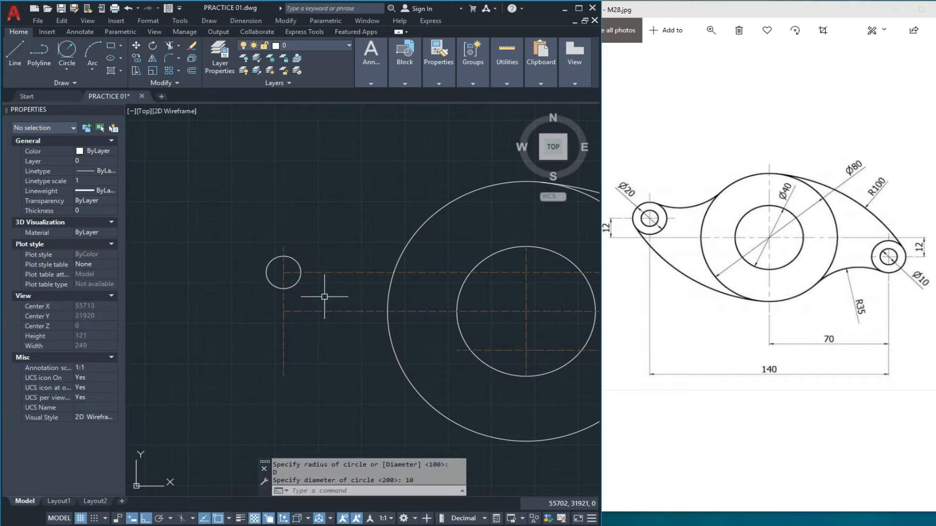
Draw a concentric circle with a diameter of 20 around the small left-hand circle.
{"action": "key", "text": "Return"}
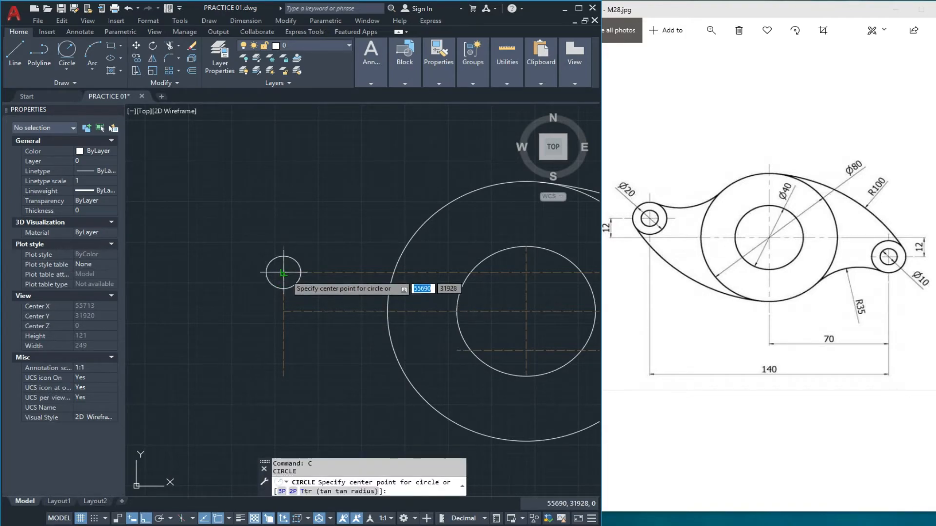
{"action": "left_click", "coordinate": [284, 272]}
{"action": "type", "text": "D"}
{"action": "key", "text": "Return"}
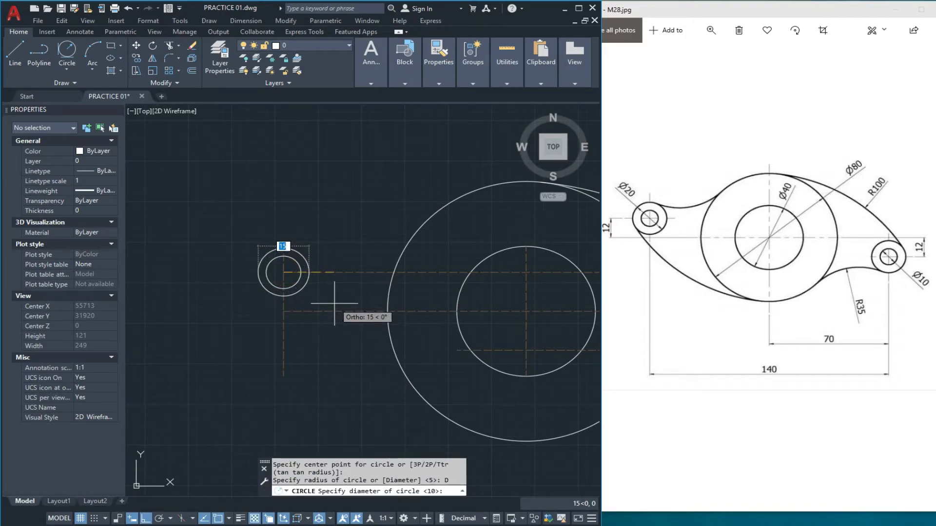
{"action": "type", "text": "20"}
{"action": "key", "text": "Return"}
{"action": "scroll", "coordinate": [324, 299], "scroll_direction": "down", "scroll_amount": 2}
{"action": "key", "text": "Escape"}
{"action": "scroll", "coordinate": [287, 291], "scroll_direction": "down", "scroll_amount": 1}
{"action": "key", "text": "Escape"}
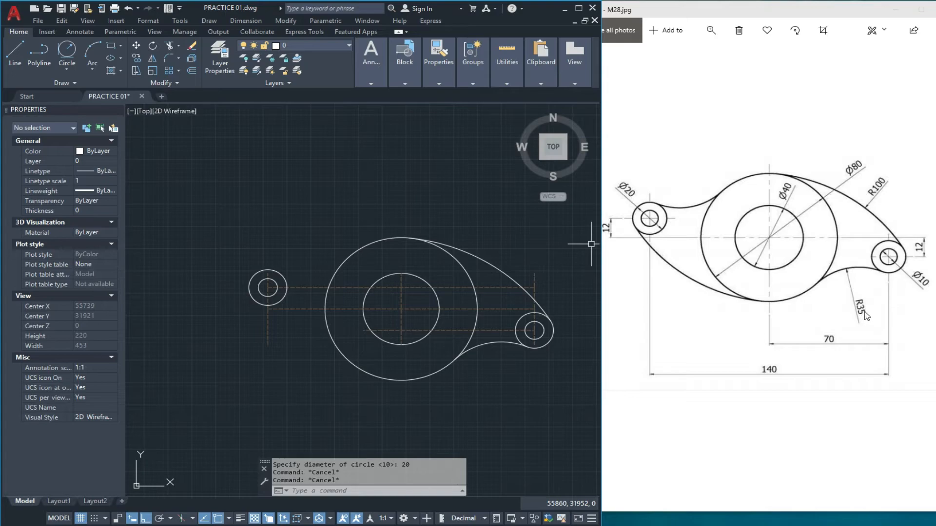
Draw a circle of radius 35 tangent to the outer left-hand circle and the upper left of the large central circle.
{"action": "scroll", "coordinate": [362, 275], "scroll_direction": "up", "scroll_amount": 1}
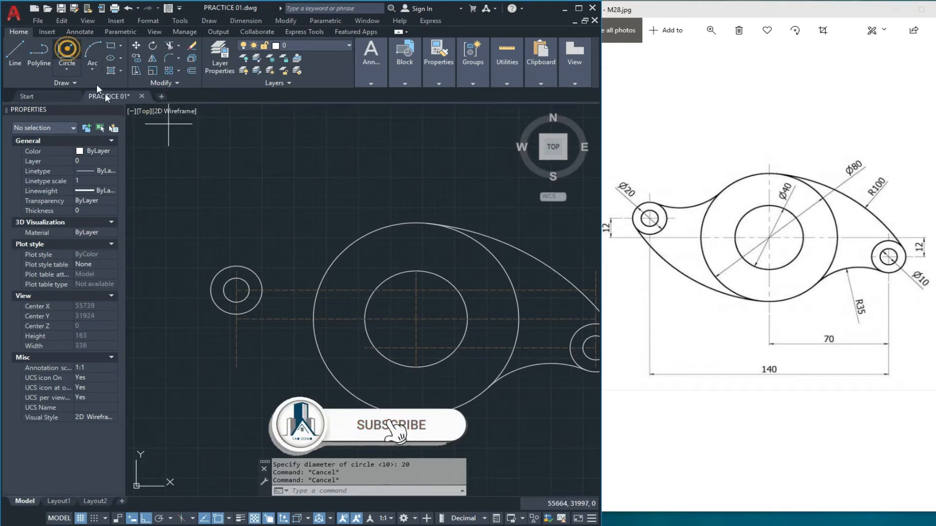
{"action": "left_click", "coordinate": [67, 50]}
{"action": "left_click", "coordinate": [252, 274]}
{"action": "left_click", "coordinate": [332, 260]}
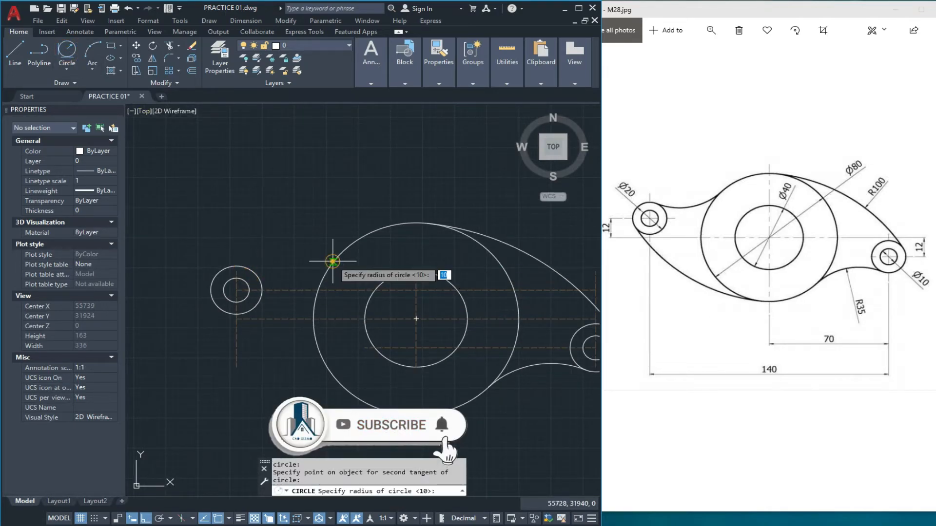
{"action": "type", "text": "35"}
{"action": "key", "text": "Return"}
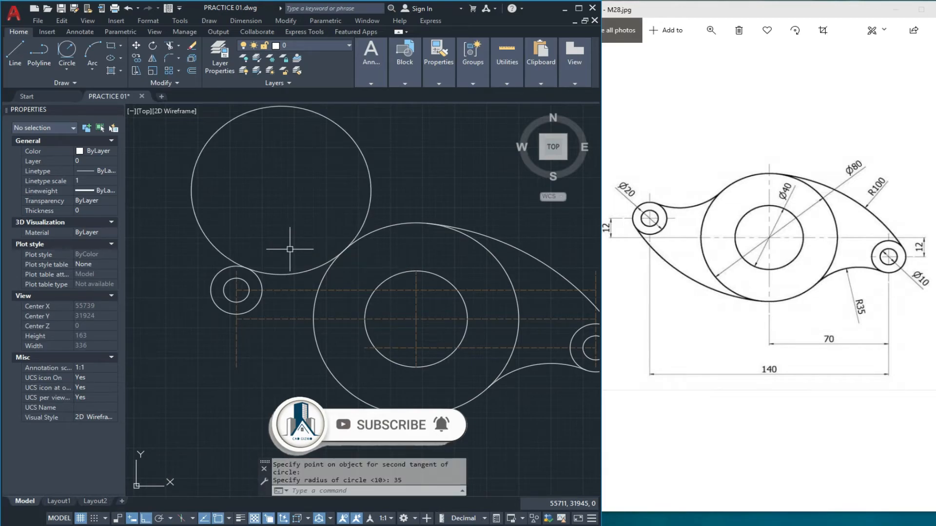
{"action": "key", "text": "Escape"}
Trim the upper-left radius 35 circle to the concave arc joining the outer left-hand circle and the large central circle.
{"action": "type", "text": "TR"}
{"action": "key", "text": "Return"}
{"action": "key", "text": "Return"}
{"action": "left_click", "coordinate": [362, 216]}
{"action": "left_click", "coordinate": [231, 257]}
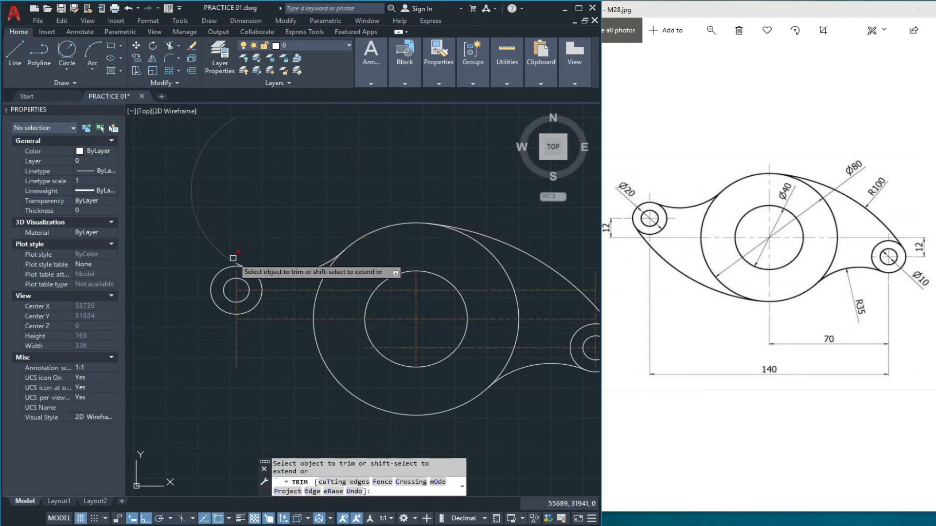
{"action": "middle_click_drag", "start_coordinate": [238, 261], "coordinate": [237, 222]}
{"action": "scroll", "coordinate": [282, 264], "scroll_direction": "down", "scroll_amount": 2}
{"action": "scroll", "coordinate": [282, 268], "scroll_direction": "up", "scroll_amount": 2}
{"action": "key", "text": "Escape"}
{"action": "key", "text": "Escape"}
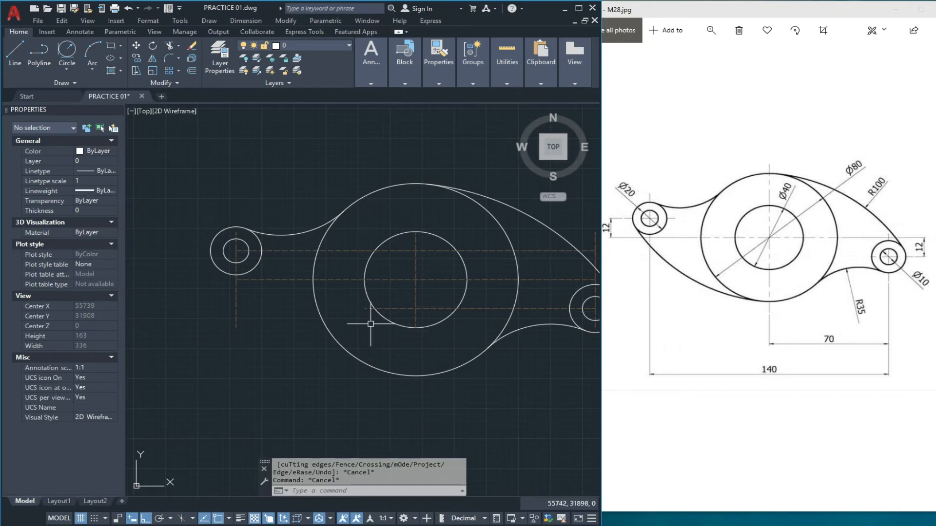
Draw a circle of radius 100 tangent to the outer left-hand circle and the underside of the large central circle.
{"action": "left_click", "coordinate": [73, 57]}
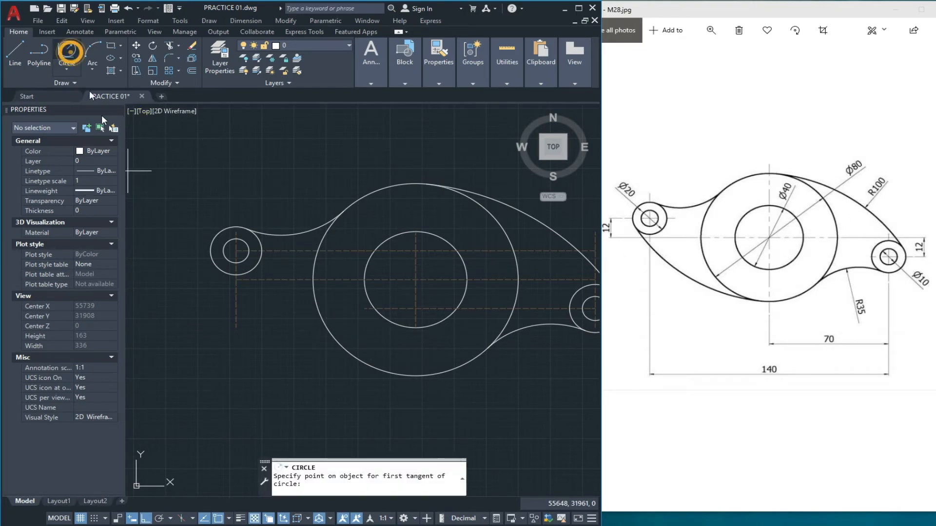
{"action": "left_click", "coordinate": [216, 234]}
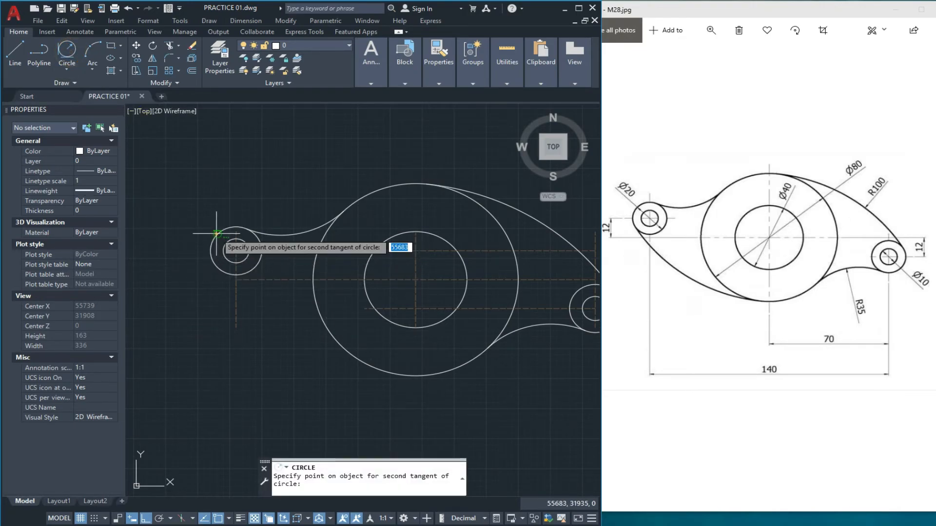
{"action": "left_click", "coordinate": [468, 367]}
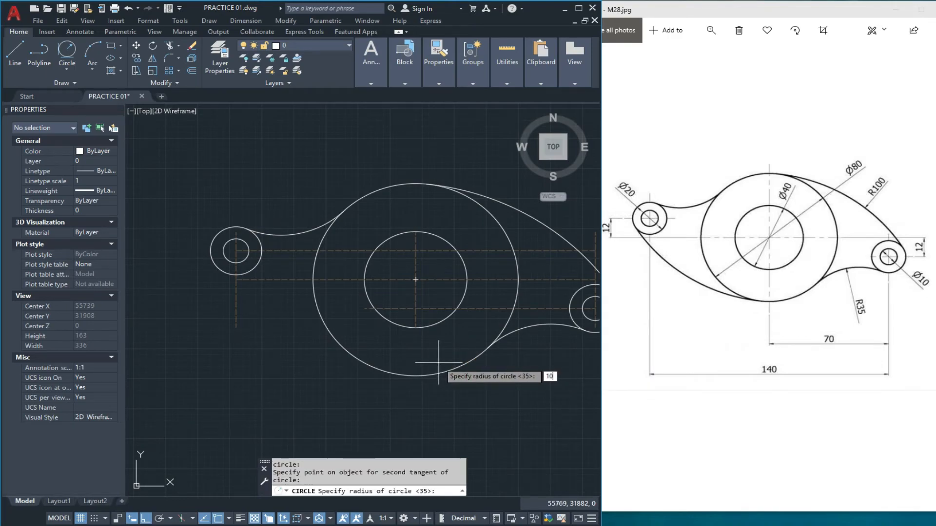
{"action": "type", "text": "100"}
{"action": "key", "text": "Return"}
{"action": "scroll", "coordinate": [341, 292], "scroll_direction": "down", "scroll_amount": 3}
{"action": "scroll", "coordinate": [282, 334], "scroll_direction": "up", "scroll_amount": 2}
{"action": "key", "text": "Escape"}
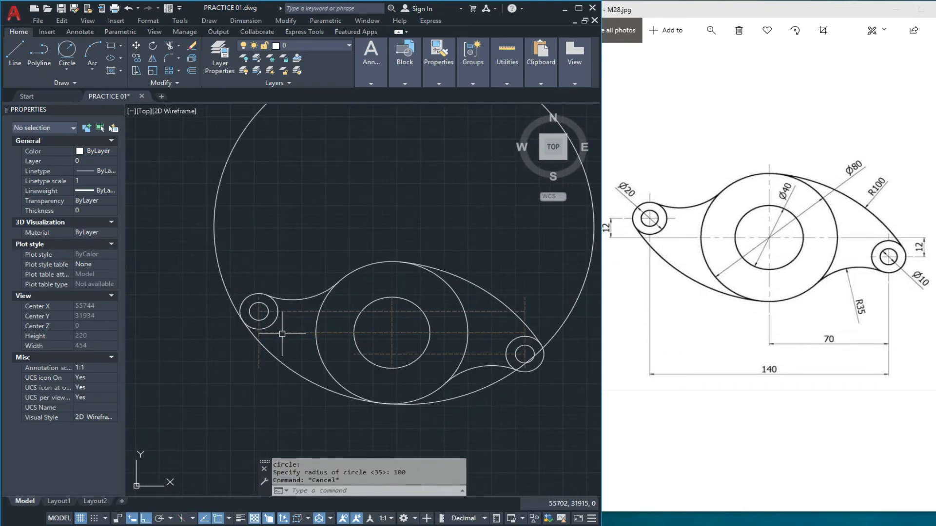
Trim the radius 100 circle to the lower-left arc joining the outer left-hand circle and the large central circle.
{"action": "type", "text": "TR"}
{"action": "key", "text": "Return"}
{"action": "scroll", "coordinate": [252, 306], "scroll_direction": "up", "scroll_amount": 2}
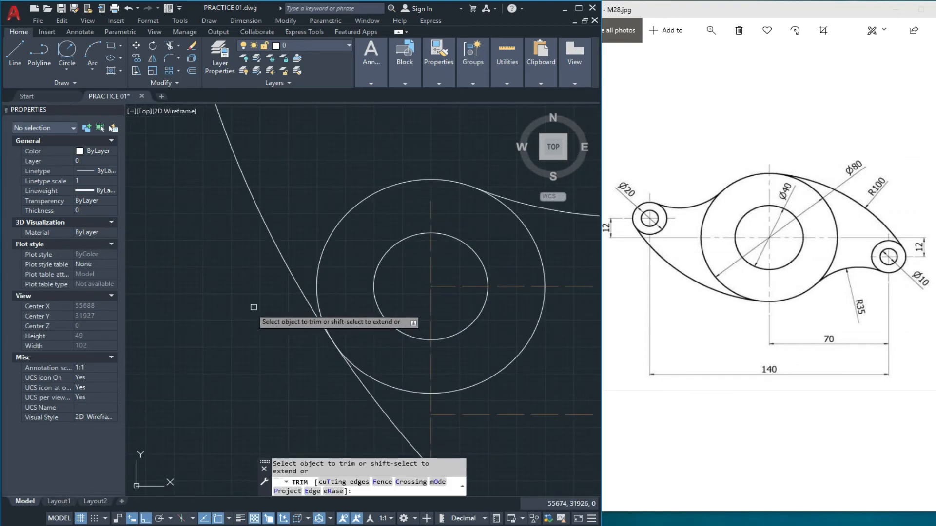
{"action": "scroll", "coordinate": [304, 300], "scroll_direction": "down", "scroll_amount": 3}
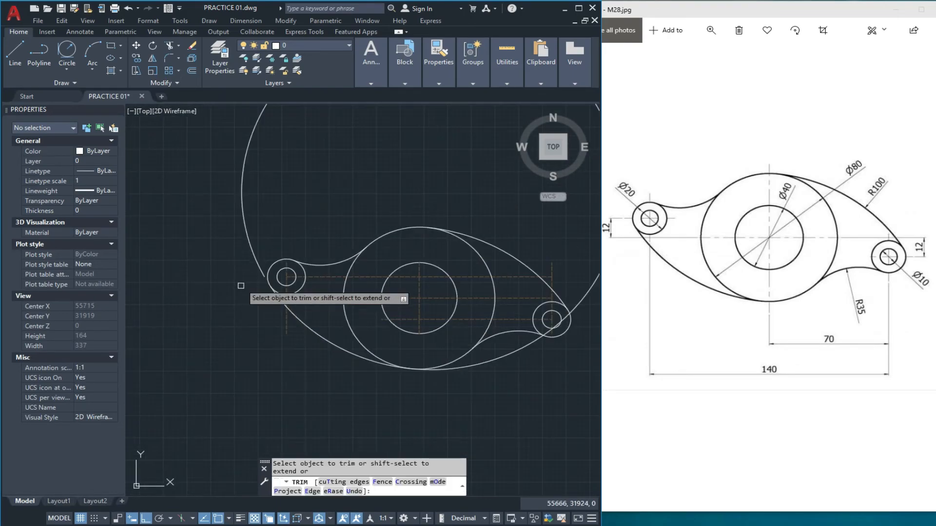
{"action": "scroll", "coordinate": [430, 378], "scroll_direction": "up", "scroll_amount": 5}
{"action": "scroll", "coordinate": [419, 342], "scroll_direction": "up", "scroll_amount": 7}
{"action": "scroll", "coordinate": [345, 343], "scroll_direction": "down", "scroll_amount": 15}
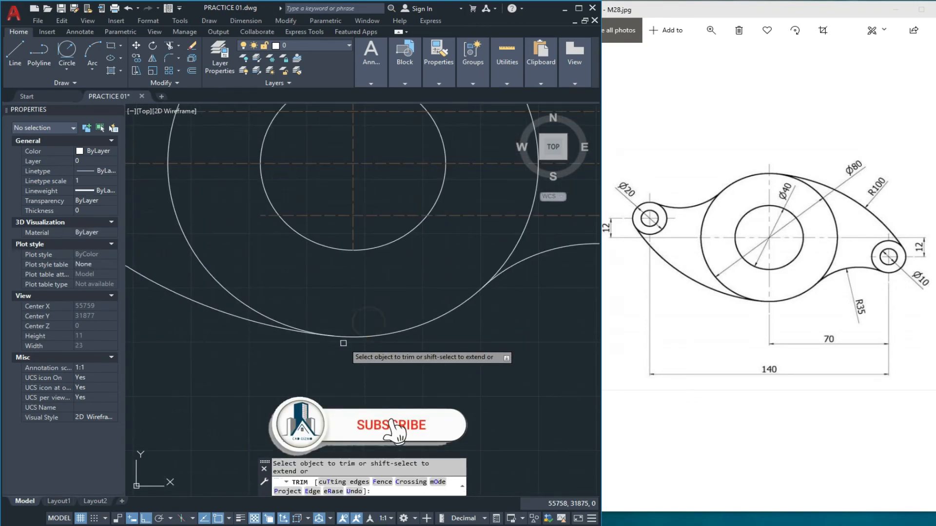
{"action": "key", "text": "Escape"}
Erase the leftover piece of the trimmed radius 100 circle.
{"action": "left_click", "coordinate": [454, 259]}
{"action": "type", "text": "E"}
{"action": "key", "text": "Return"}
{"action": "key", "text": "Escape"}
Turn on lineweight display for the finished plate outline.
{"action": "scroll", "coordinate": [340, 321], "scroll_direction": "up", "scroll_amount": 3}
{"action": "scroll", "coordinate": [339, 322], "scroll_direction": "up", "scroll_amount": 2}
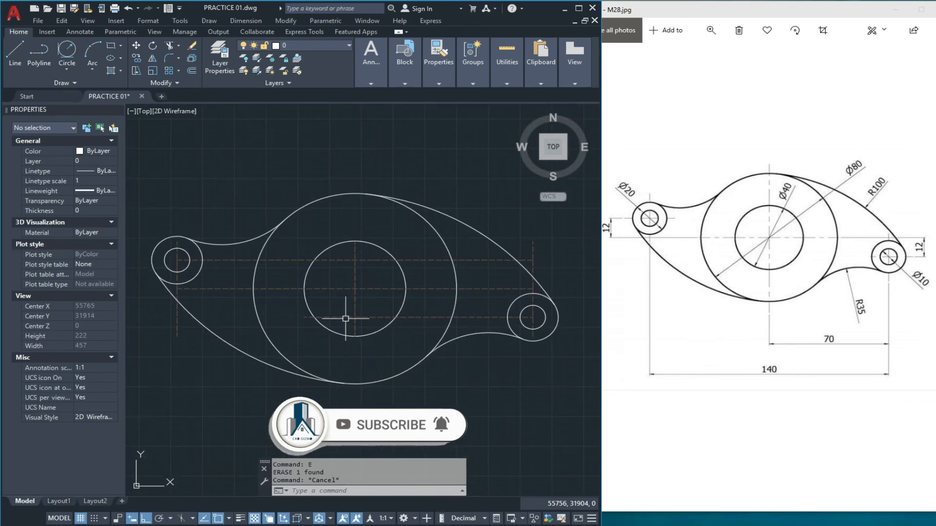
{"action": "left_click", "coordinate": [240, 519]}
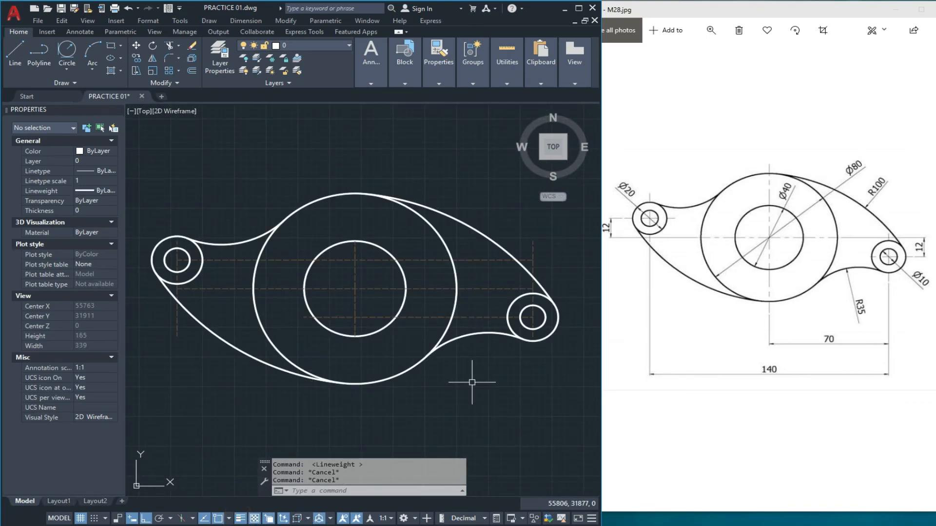